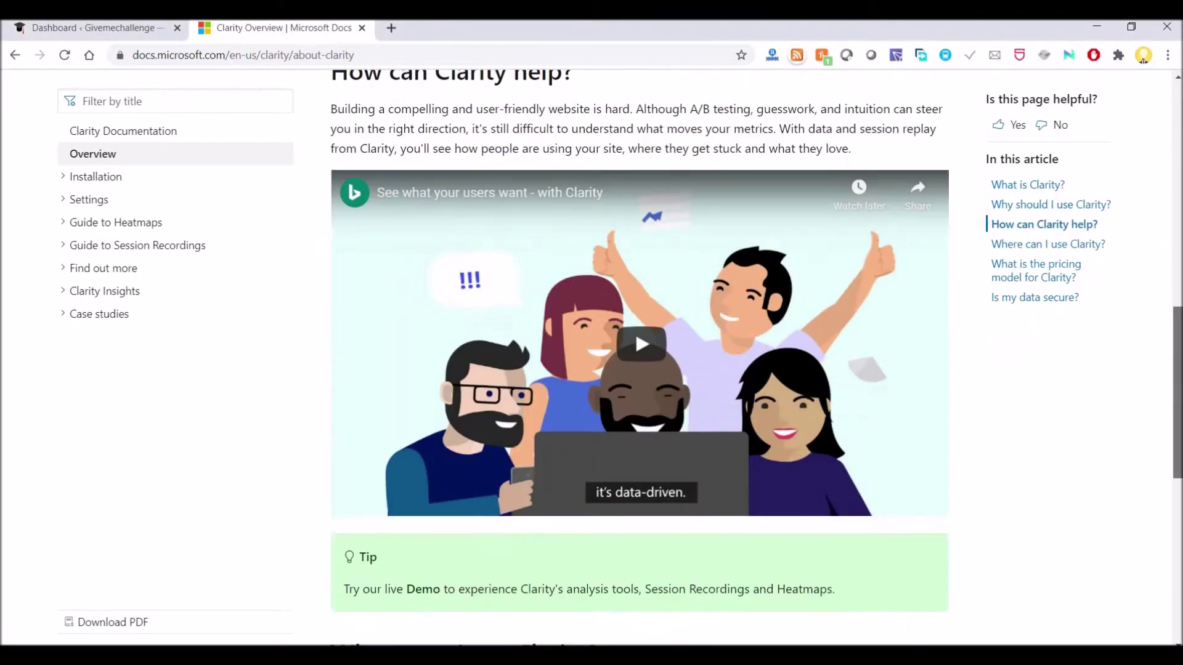
# Open the How to sign up for Clarity? article under Installation in the Clarity documentation and read the sign-up steps
pyautogui.scroll(6, 639, 357)
pyautogui.scroll(10, 154, 303)
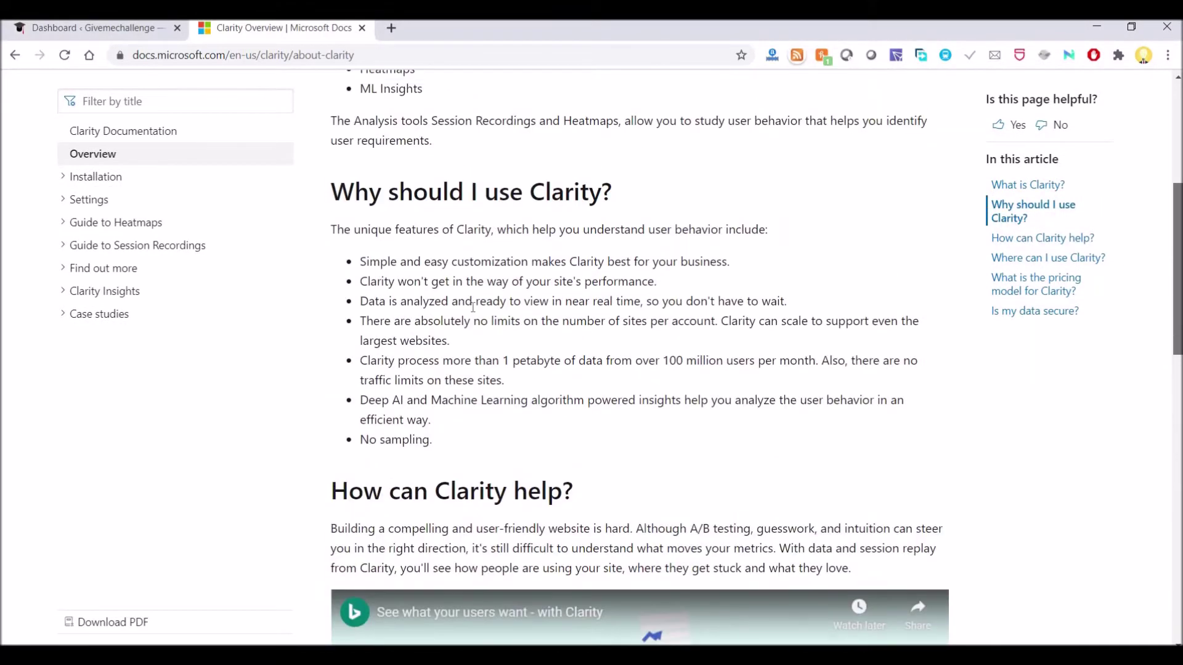
pyautogui.click(80, 246)
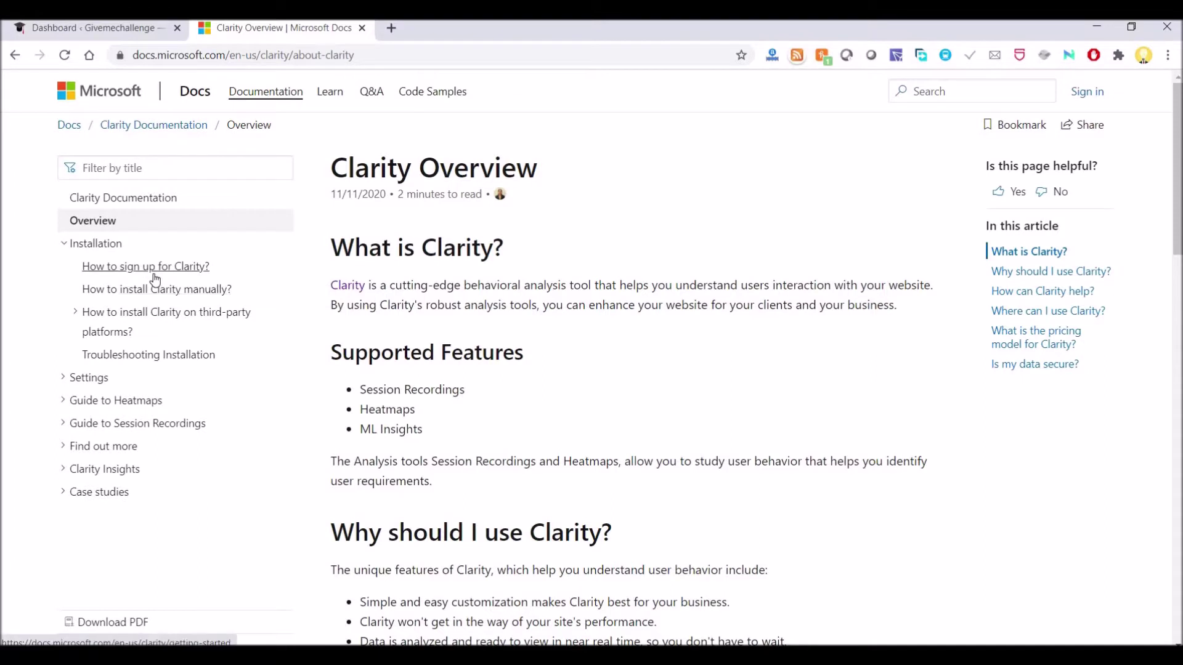
pyautogui.click(154, 275)
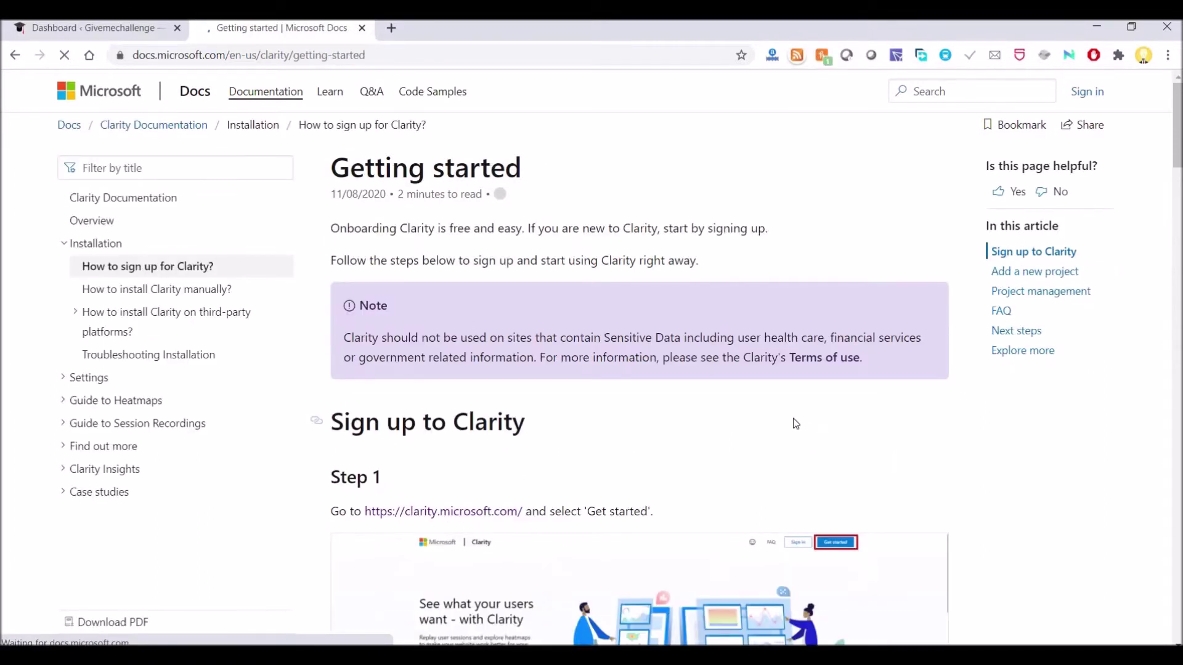
pyautogui.scroll(-1, 550, 334)
pyautogui.scroll(-4, 551, 335)
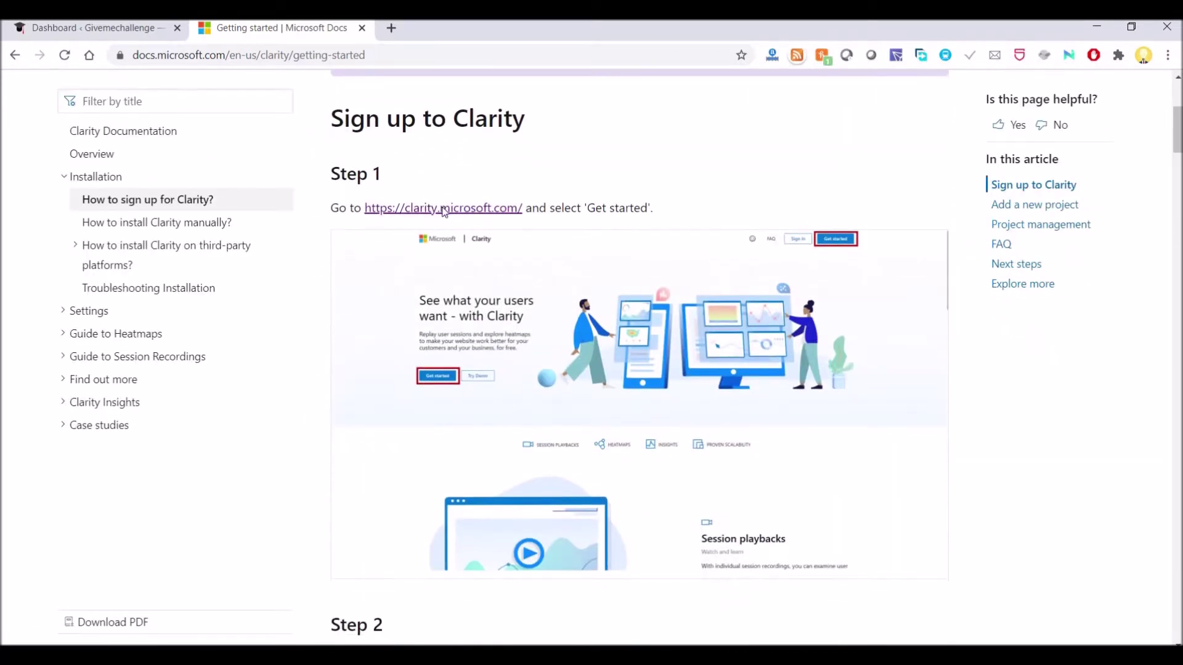
# Open the clarity.microsoft.com link from Step 1 in a new browser tab and switch to it
pyautogui.rightClick(444, 211)
pyautogui.click(447, 217)
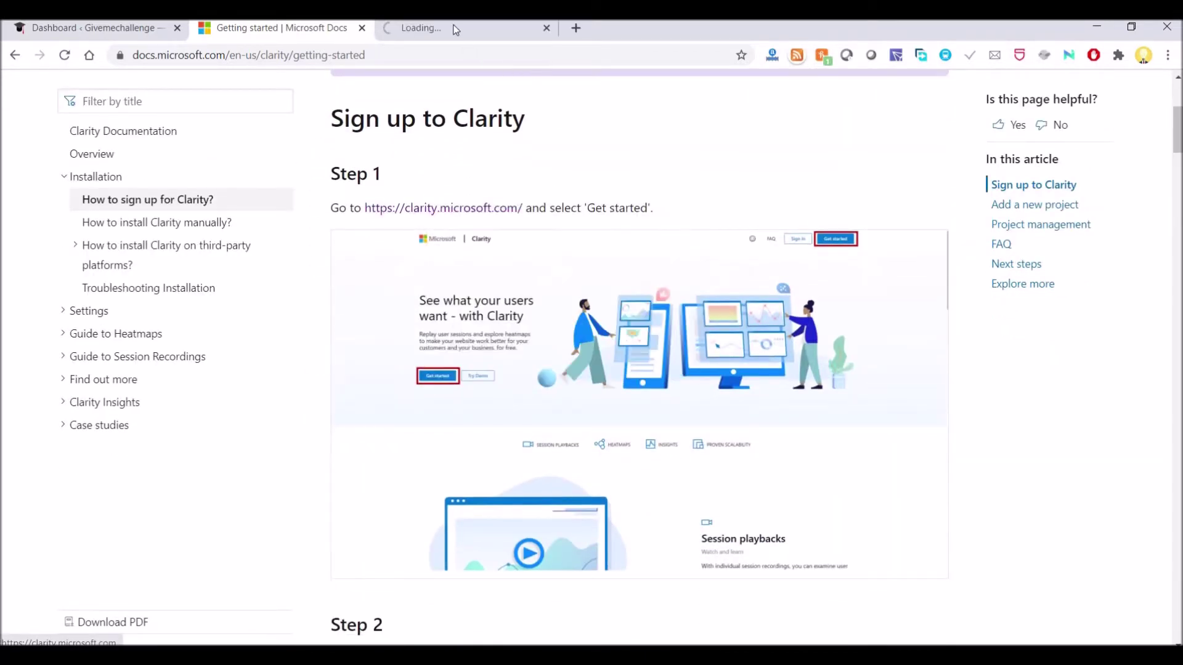
pyautogui.click(454, 28)
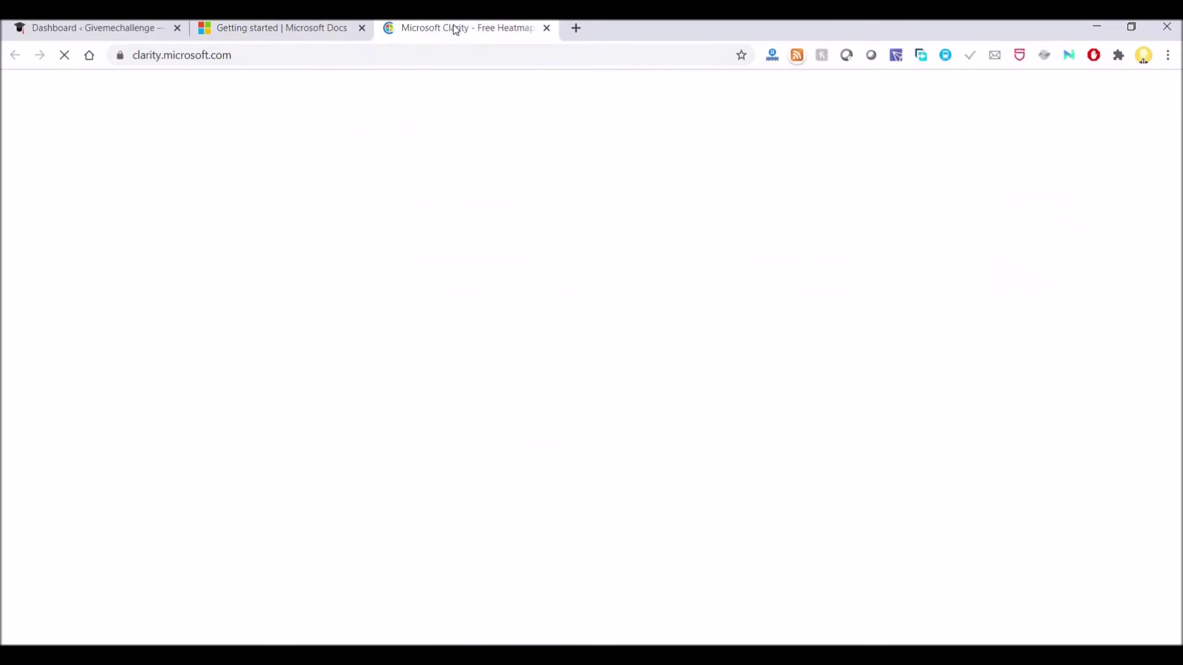
# View the new project form and its site category options, then cancel without creating a project
pyautogui.click(120, 416)
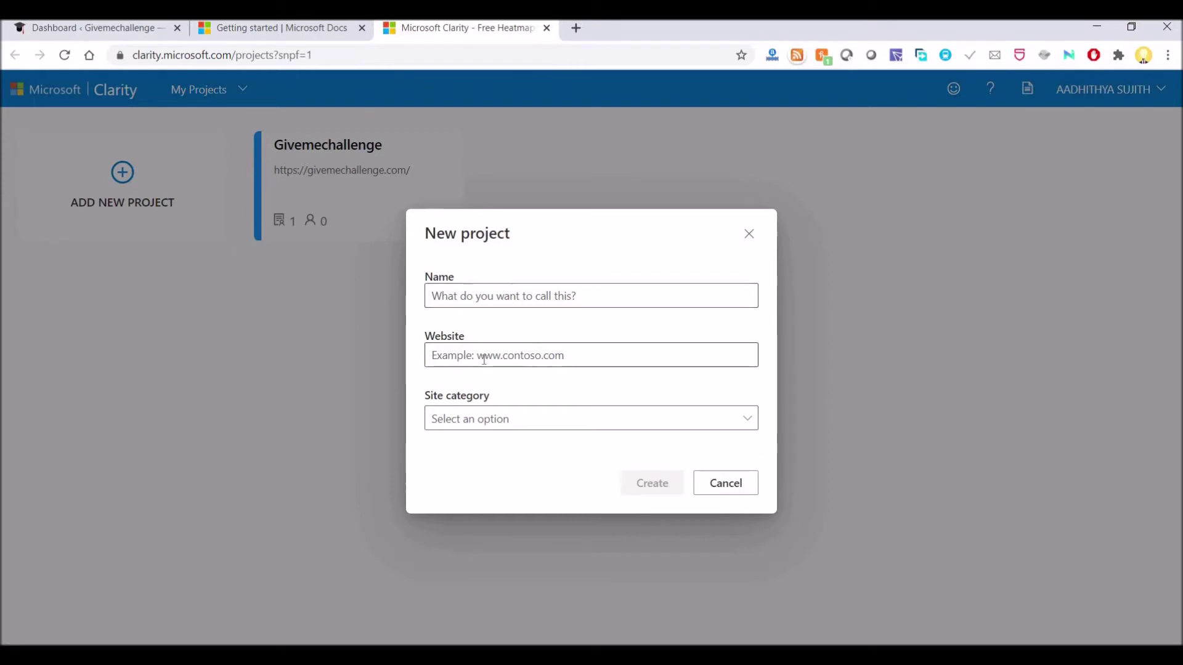
pyautogui.click(500, 425)
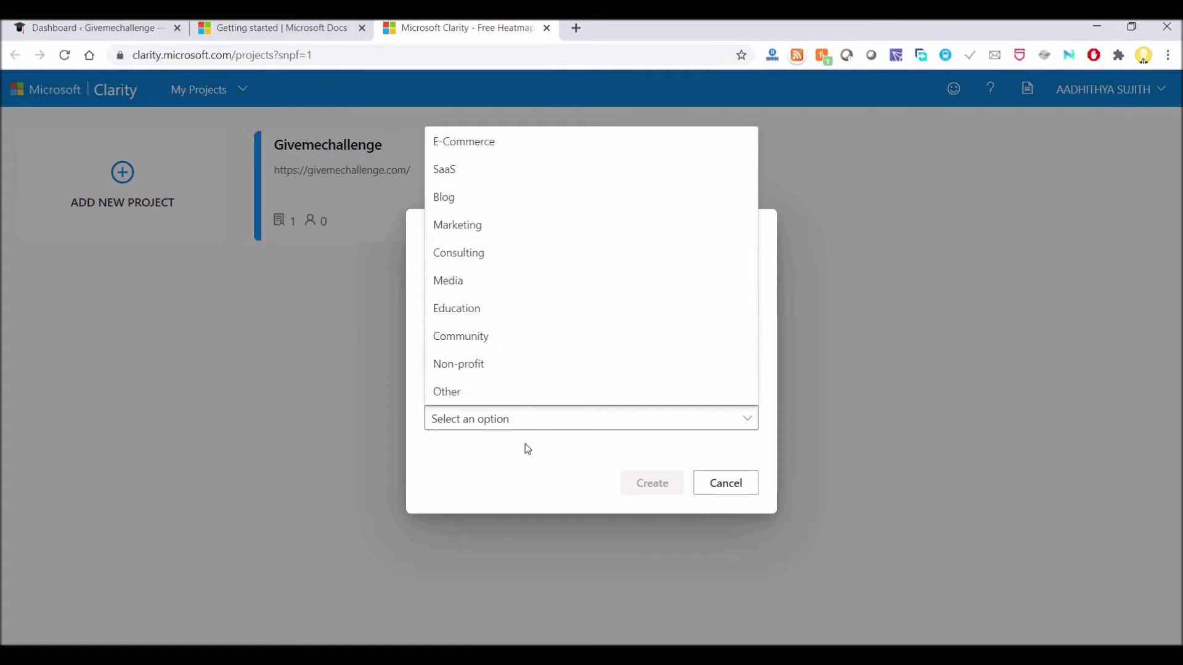
pyautogui.click(672, 474)
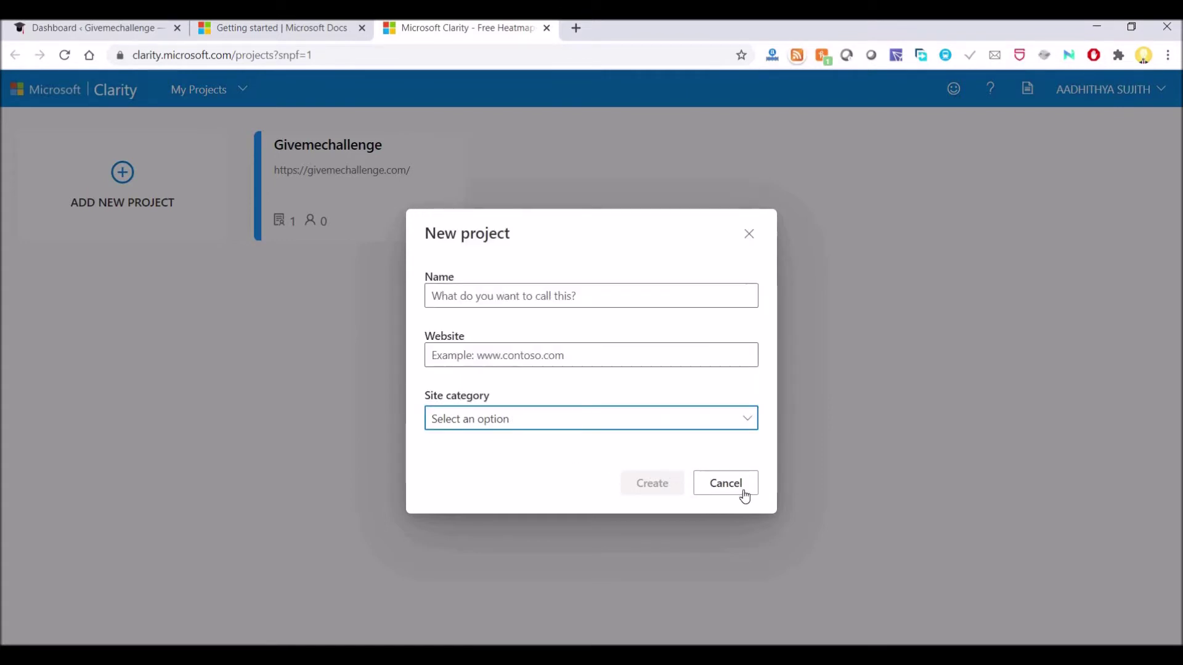
# Open the existing Givemechallenge project in Clarity and bring up its dashboard
pyautogui.click(347, 157)
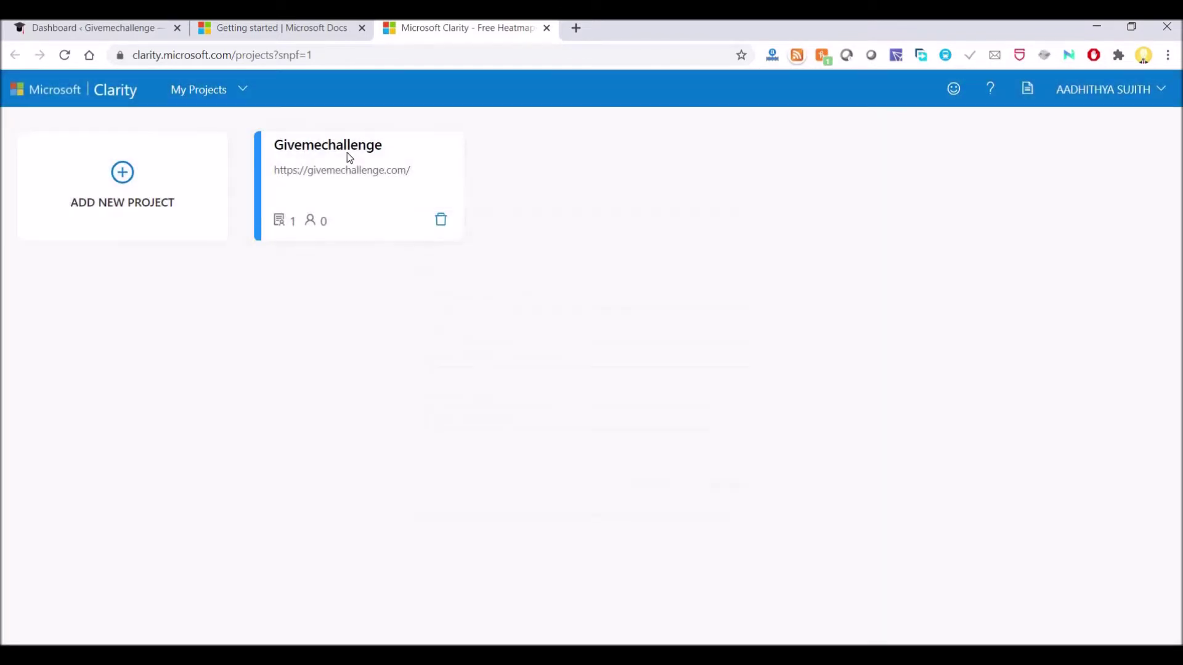
pyautogui.click(349, 158)
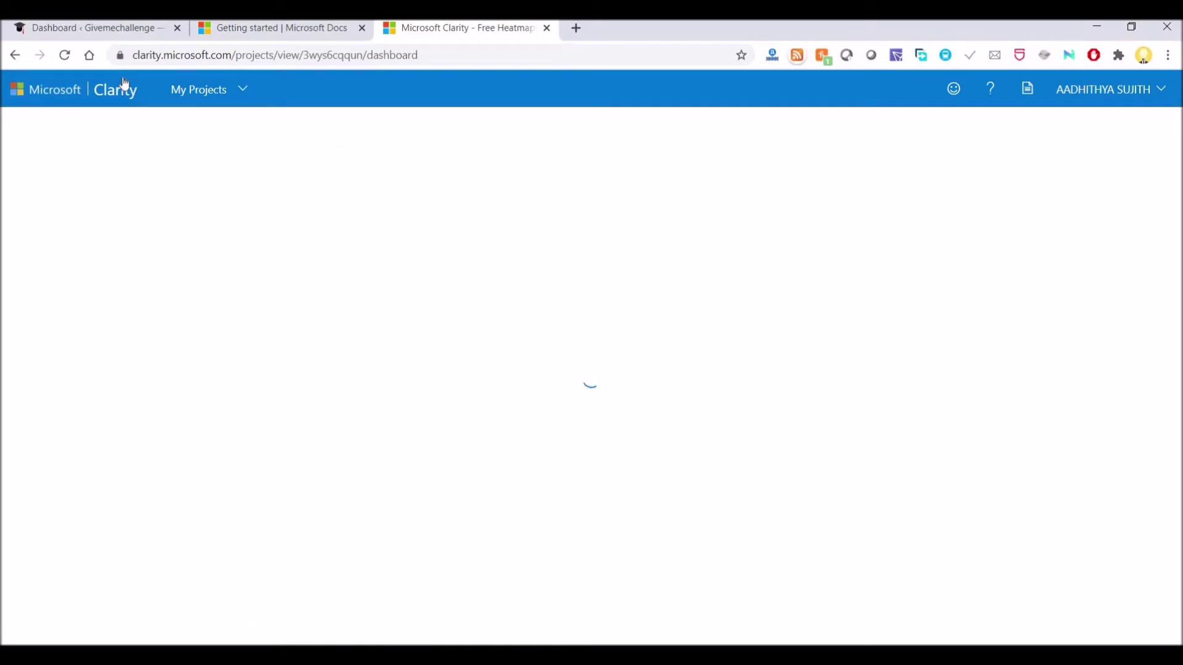
pyautogui.click(104, 29)
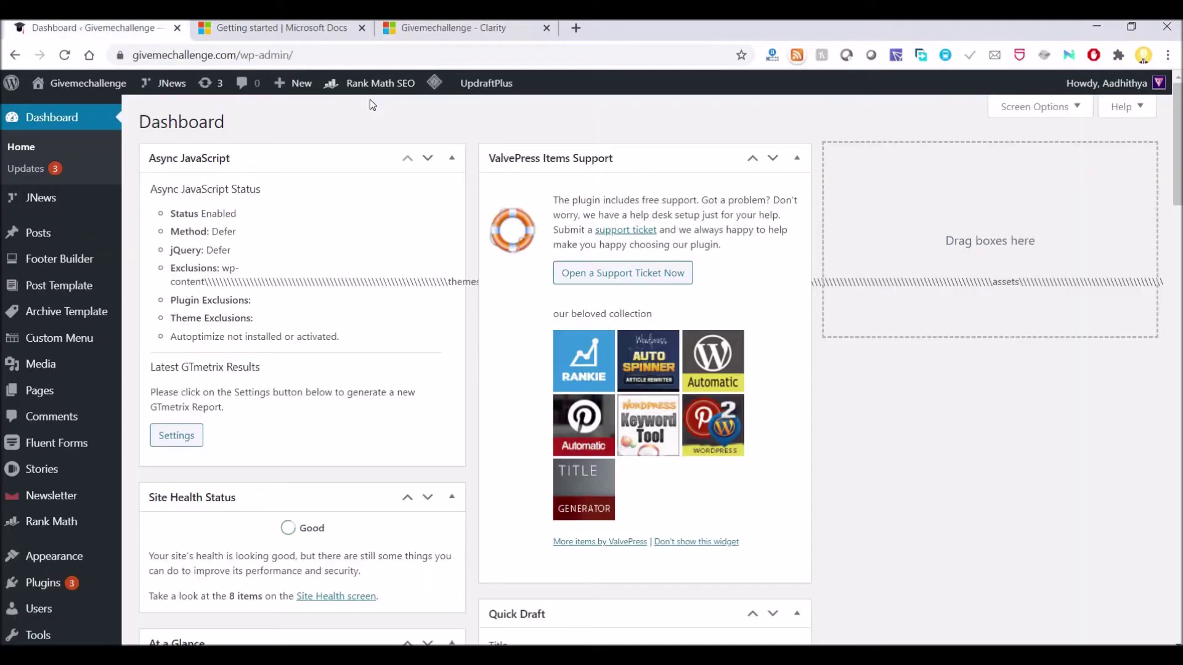
pyautogui.click(468, 28)
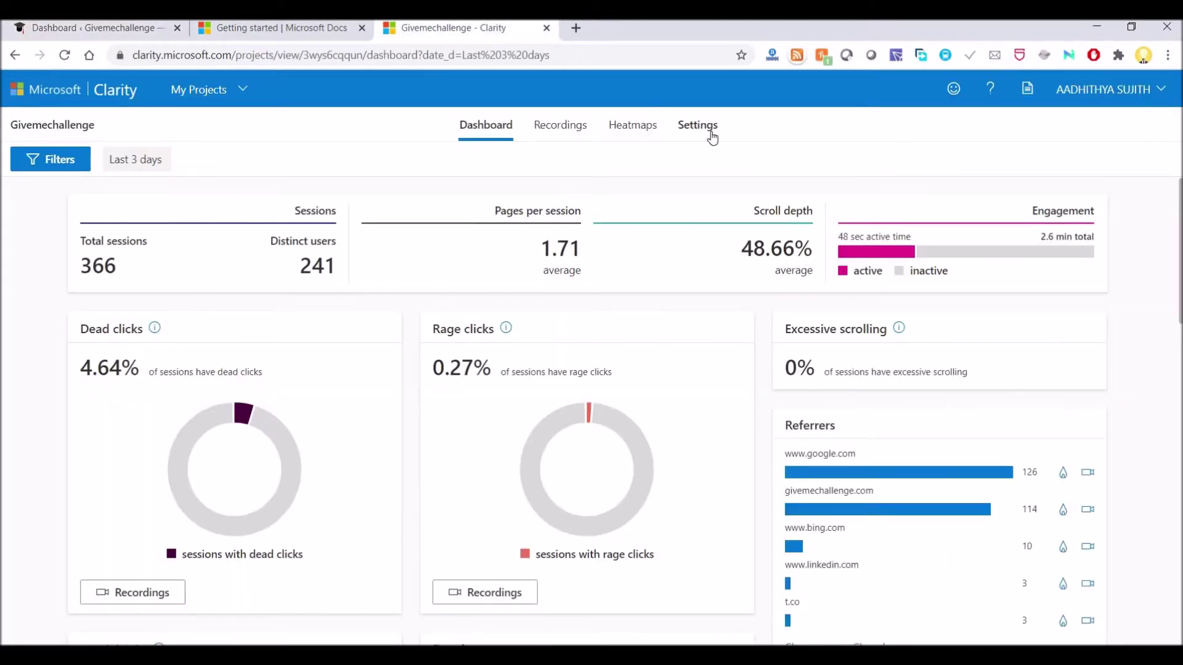
# Open the project's Setup settings and show the third-party platforms for installing the tracking code
pyautogui.click(710, 132)
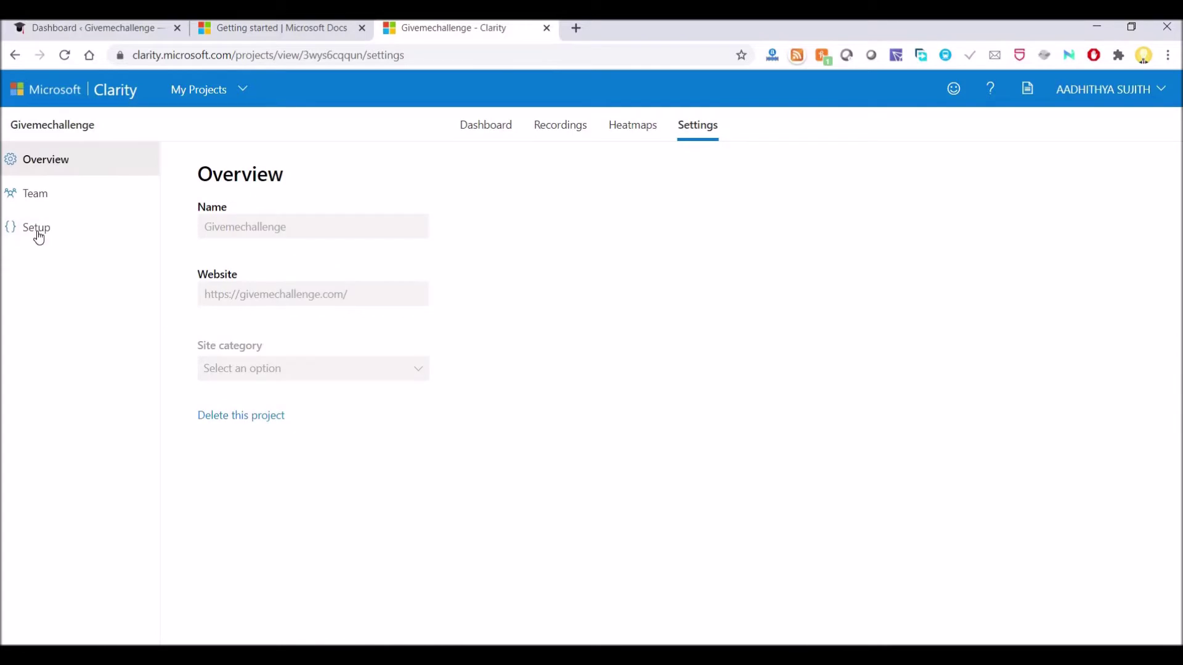
pyautogui.click(36, 232)
pyautogui.click(202, 298)
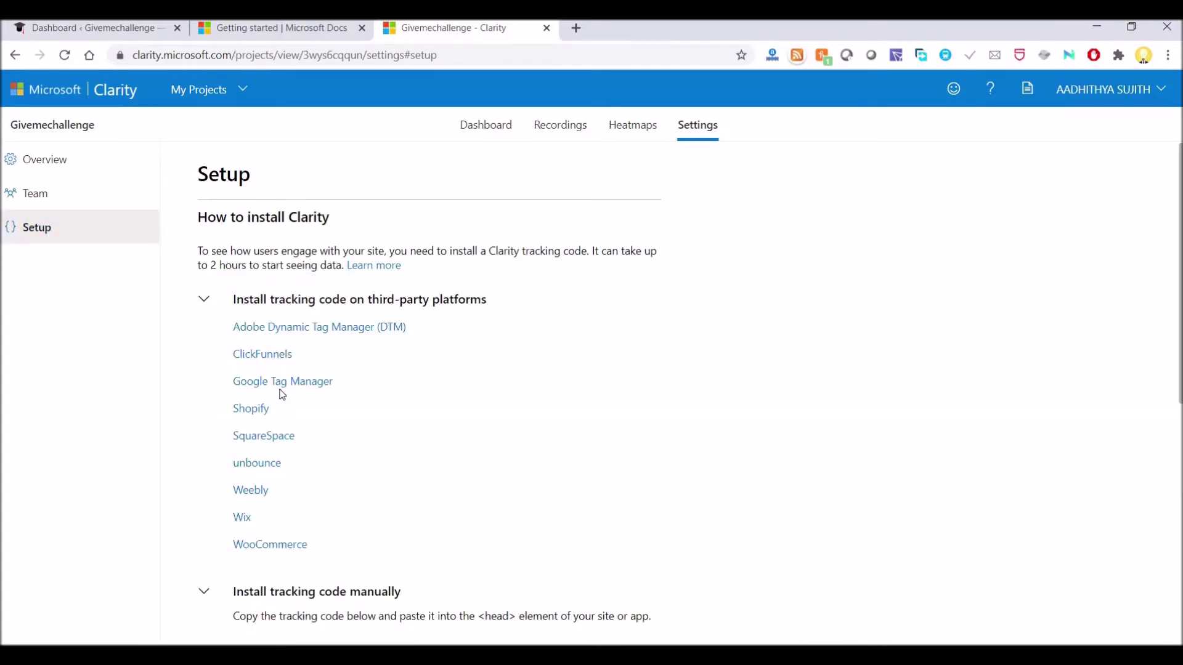
# Read the Shopify instructions for installing the Clarity tracking code
pyautogui.click(262, 416)
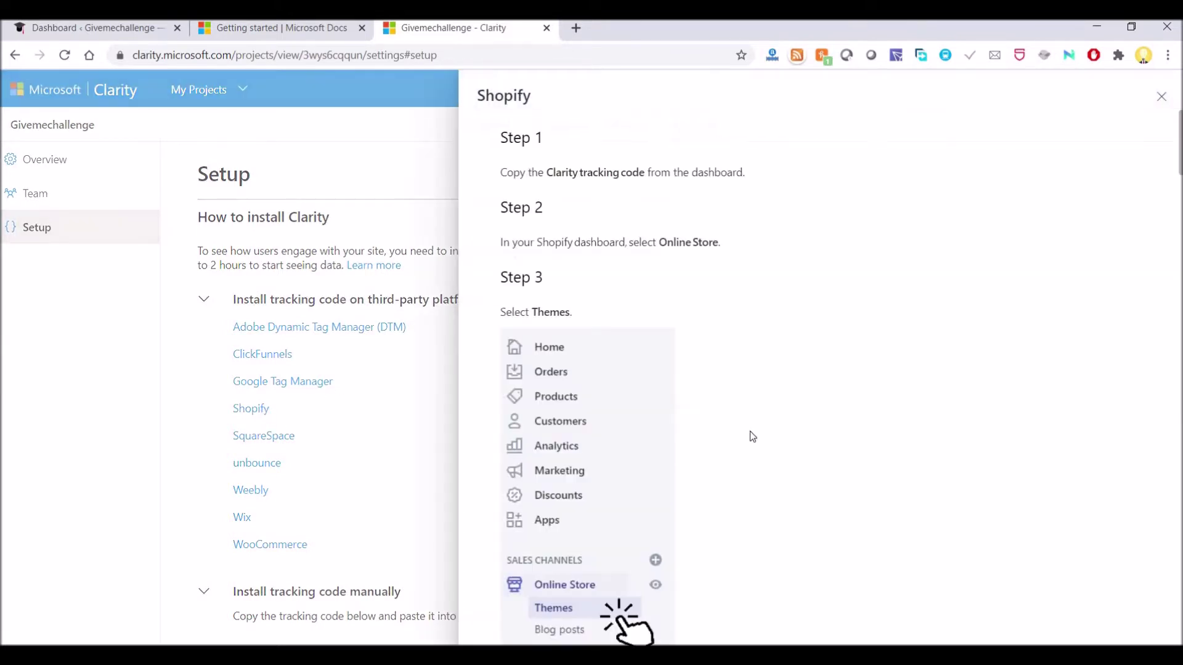
pyautogui.scroll(-2, 659, 393)
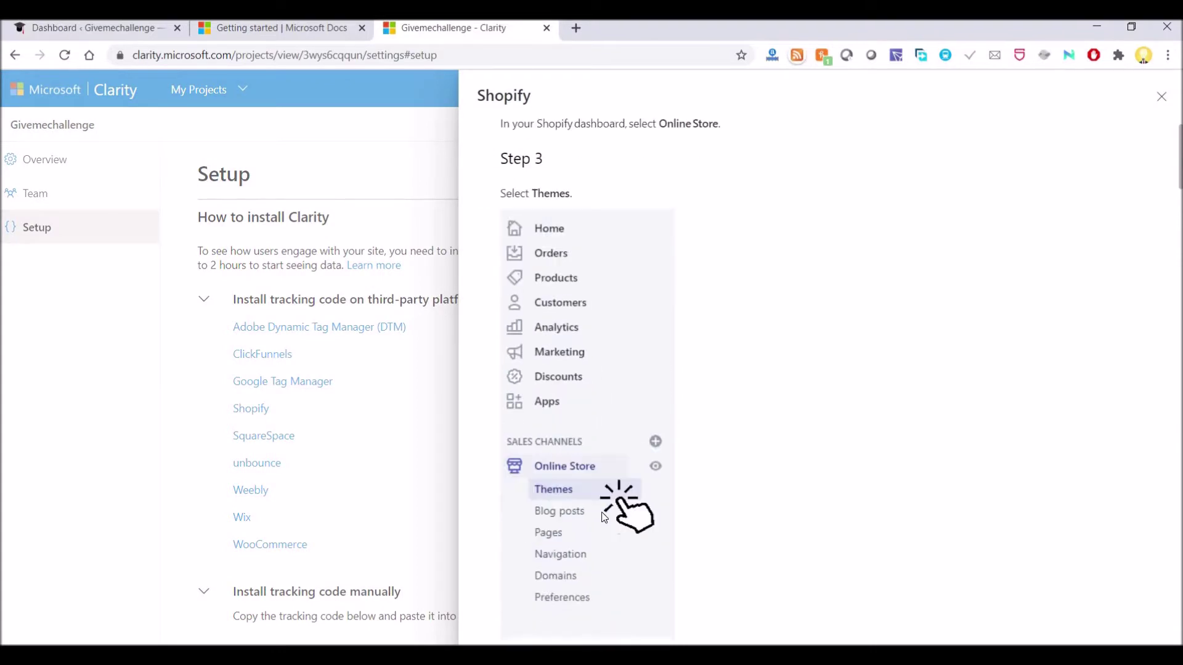
pyautogui.scroll(-5, 604, 519)
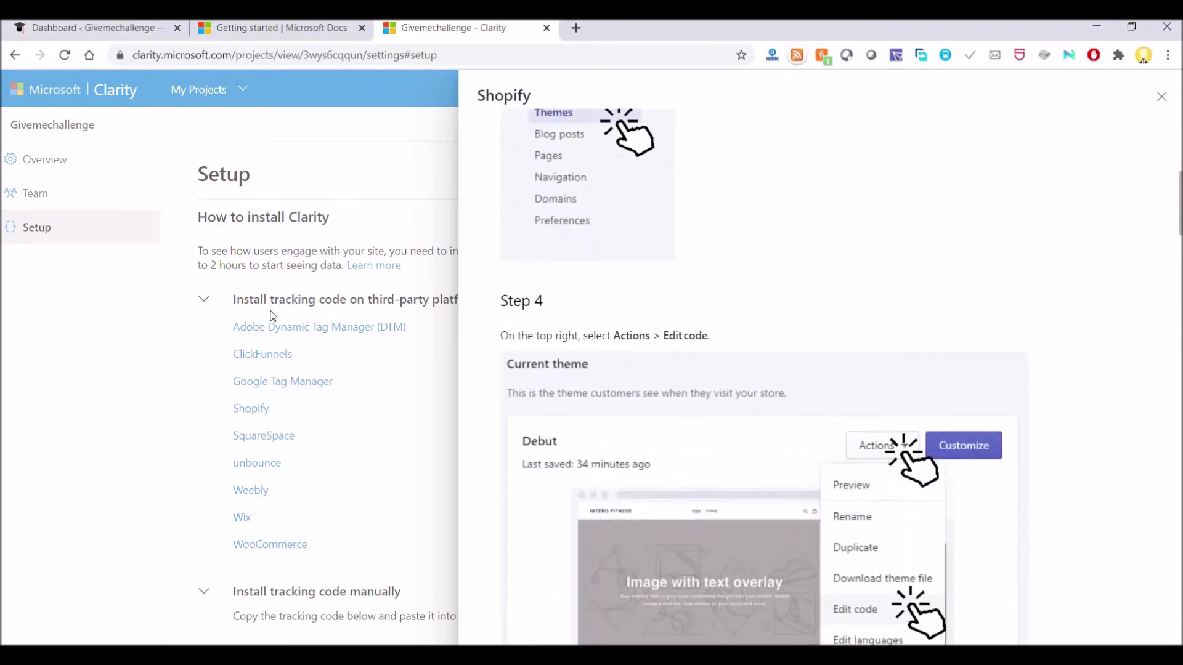
# Collapse the third-party platform list and copy the Clarity tracking code for manual installation to the clipboard
pyautogui.click(209, 301)
pyautogui.click(205, 299)
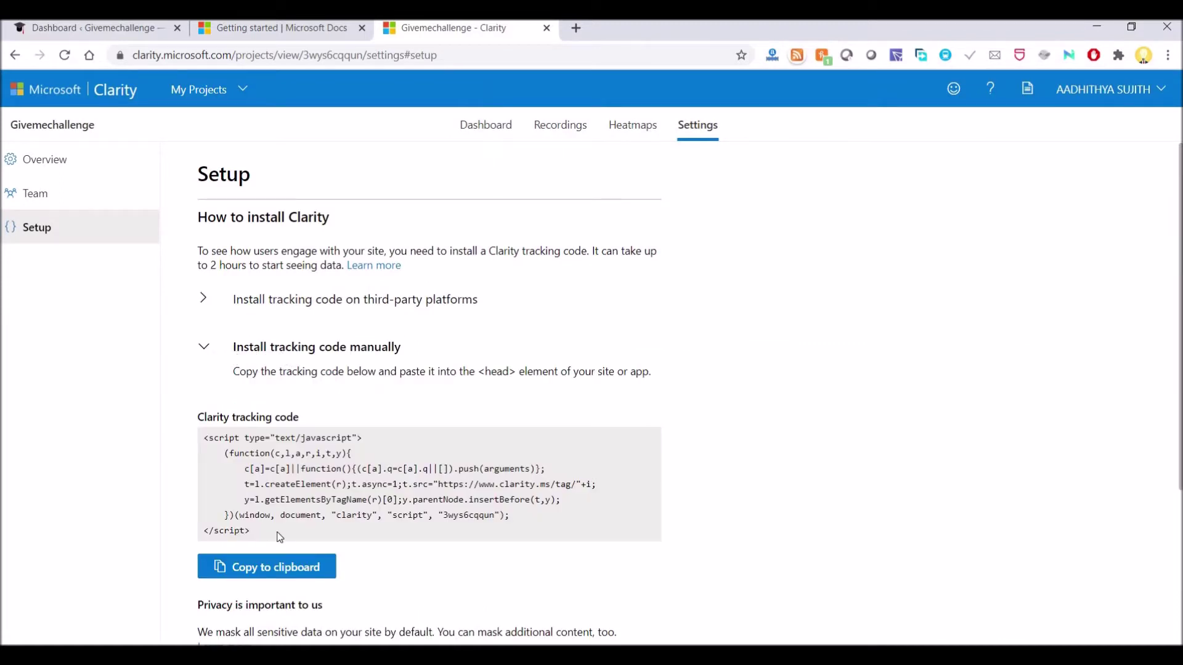
pyautogui.click(271, 575)
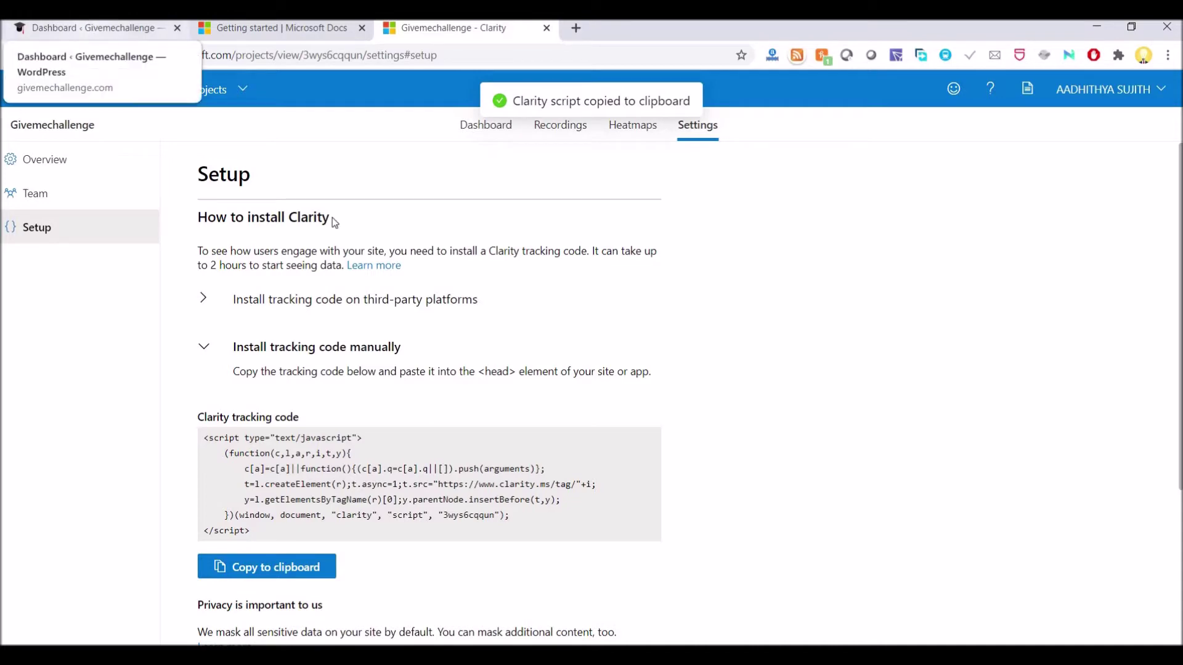
# Switch to the WordPress dashboard and open the JNews theme's header.php in the Theme Editor
pyautogui.click(89, 27)
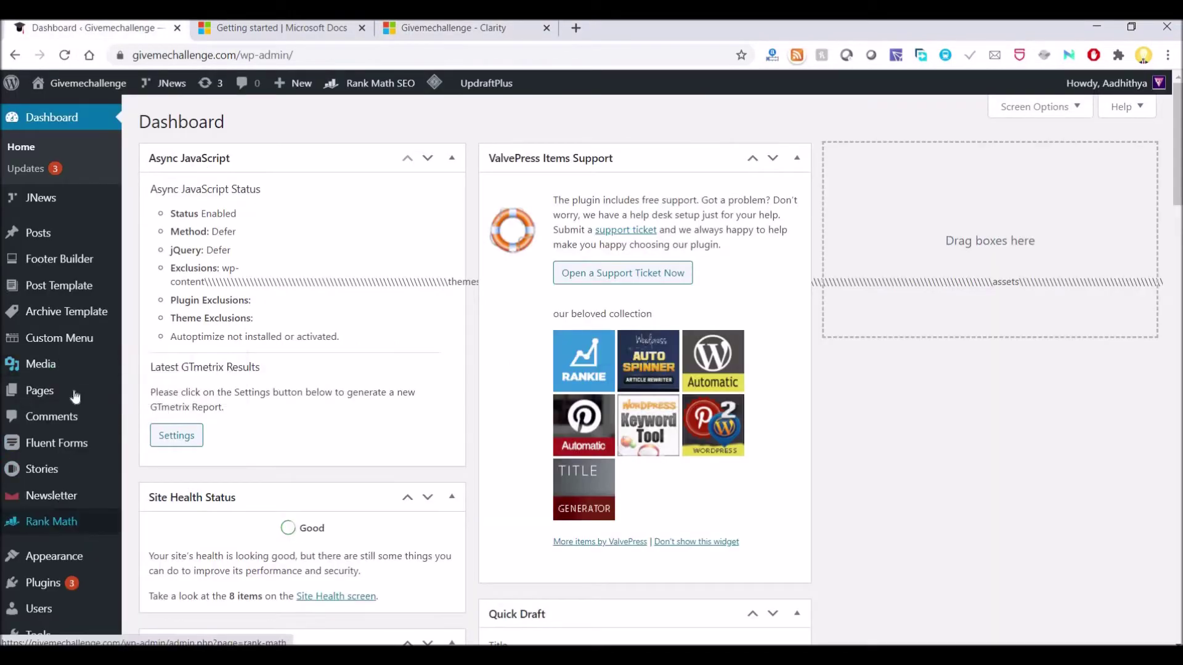
pyautogui.scroll(-1, 62, 499)
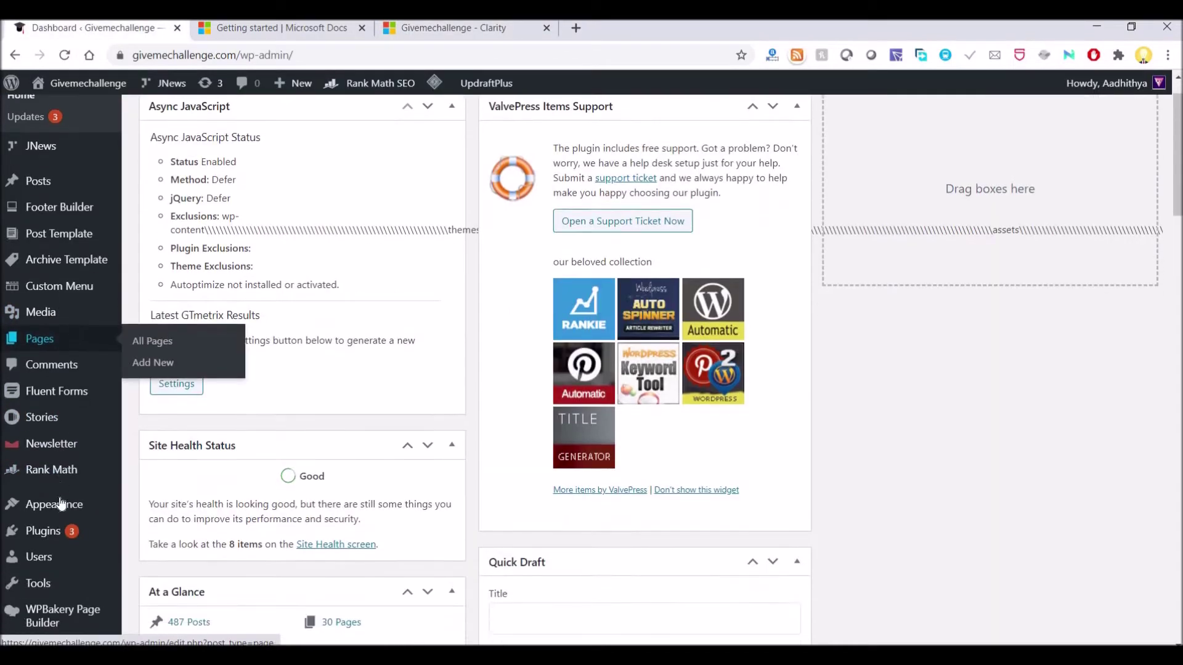
pyautogui.moveTo(61, 504)
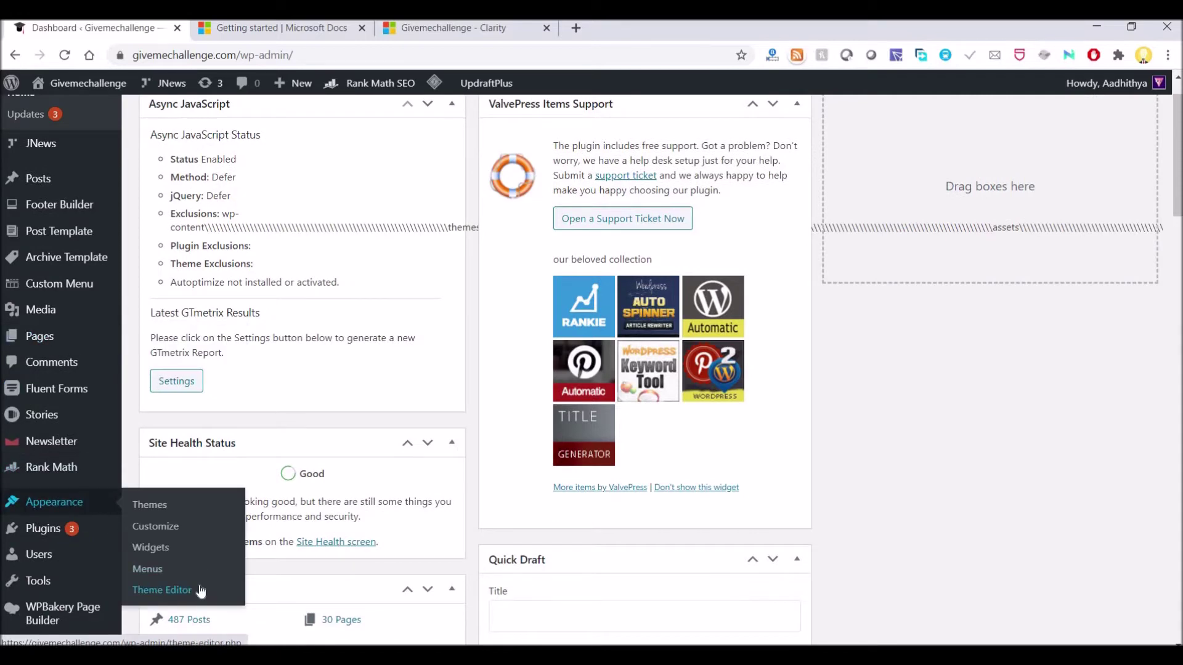
pyautogui.click(162, 590)
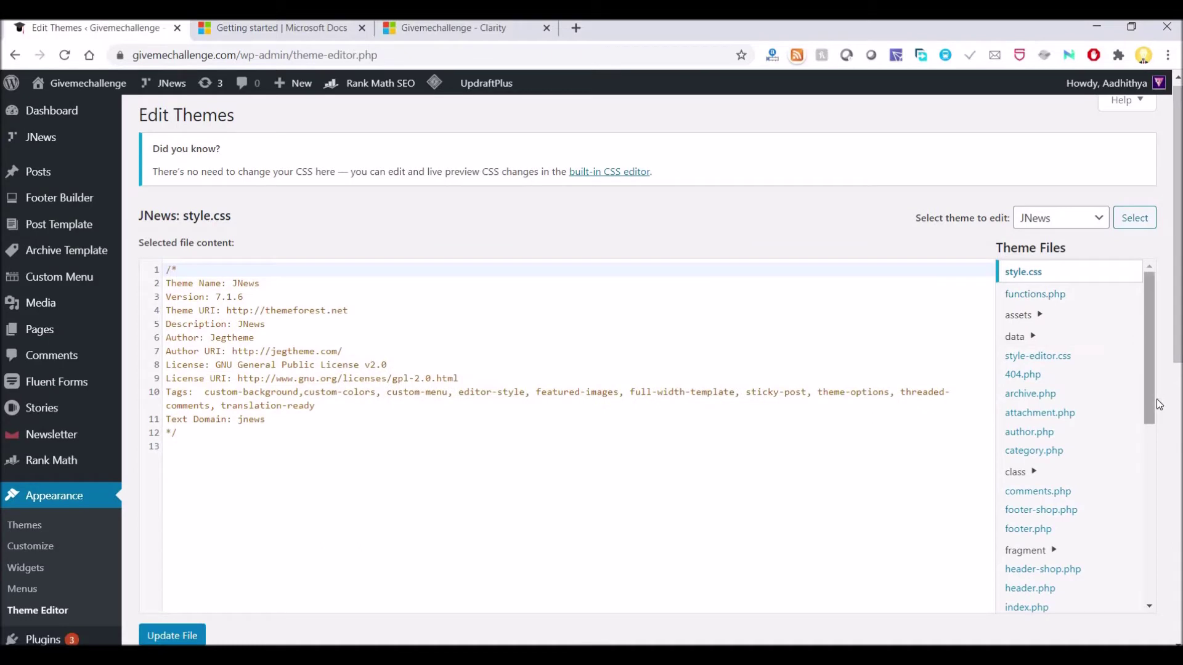
pyautogui.scroll(-2, 1047, 484)
pyautogui.click(1047, 484)
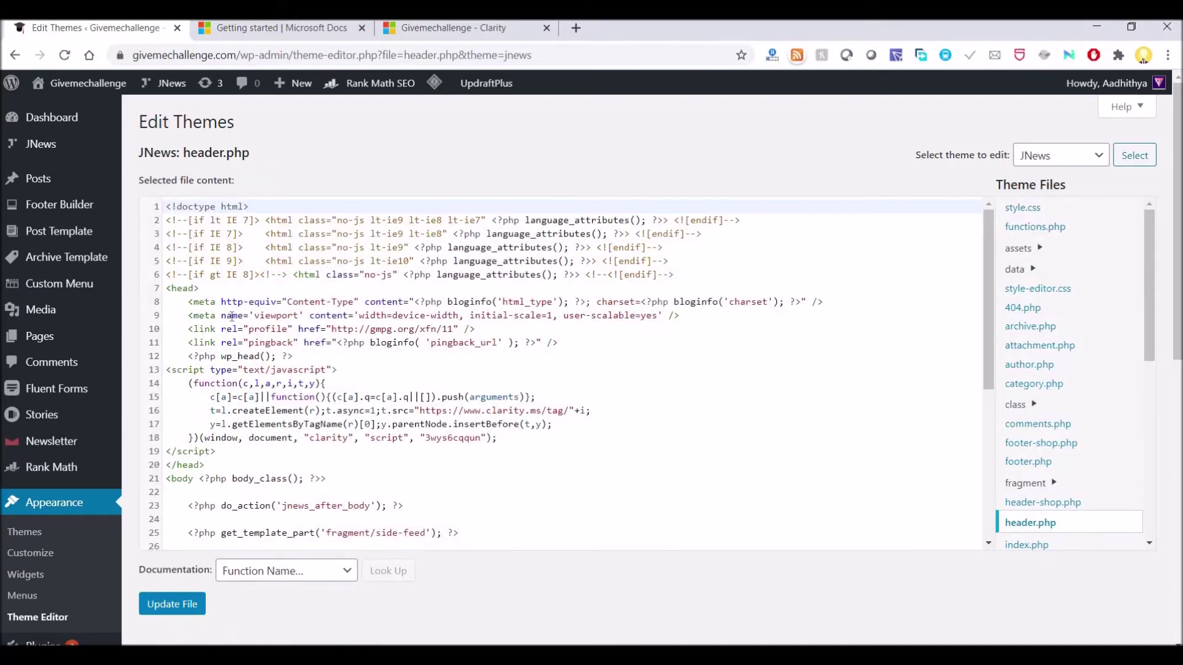
# Examine the head section of header.php, highlighting its meta and link lines and the Clarity tracking script
pyautogui.click(188, 302)
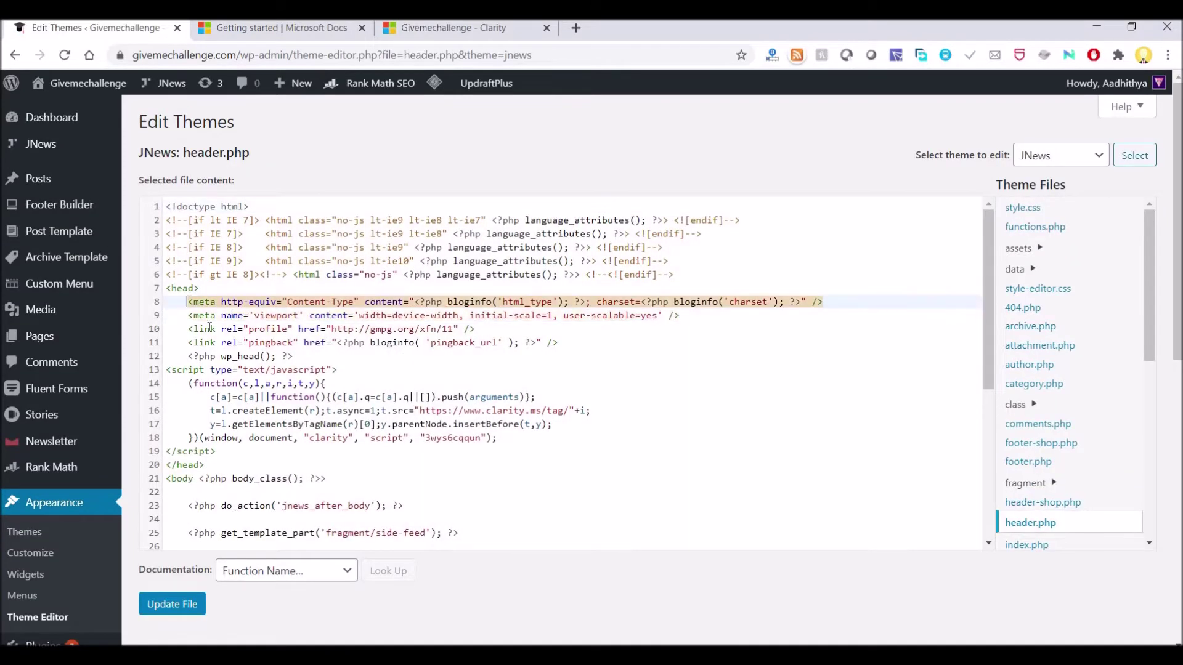
pyautogui.moveTo(188, 302); pyautogui.dragTo(363, 363)
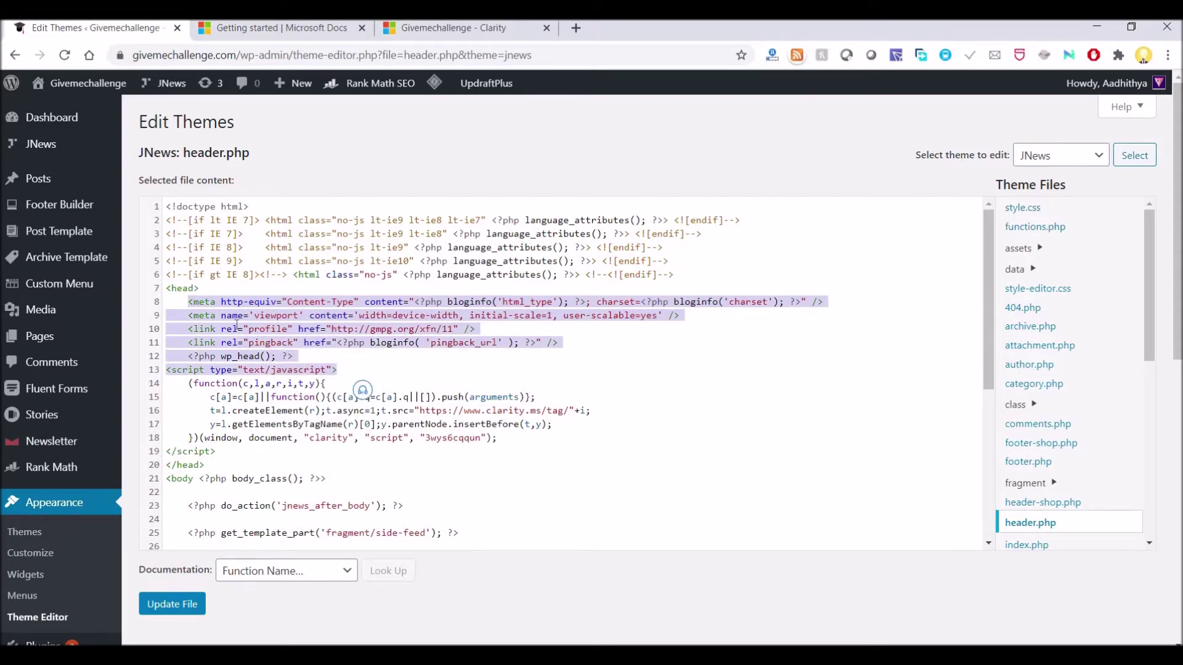
pyautogui.click(221, 451)
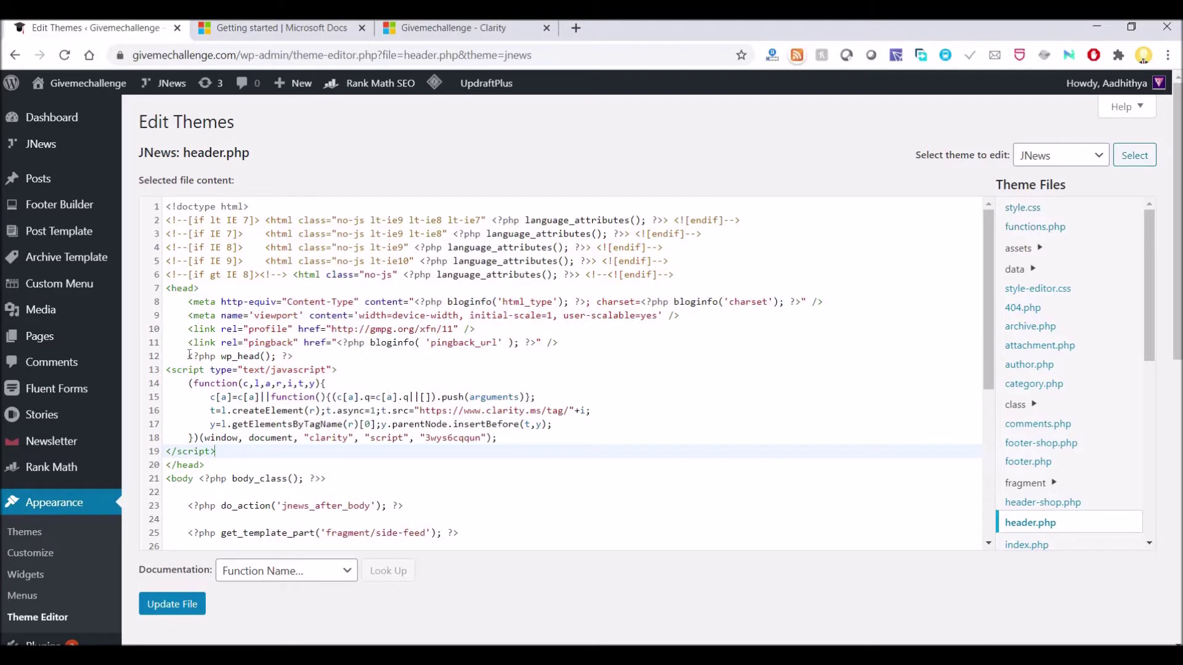
pyautogui.moveTo(165, 369); pyautogui.dragTo(222, 448)
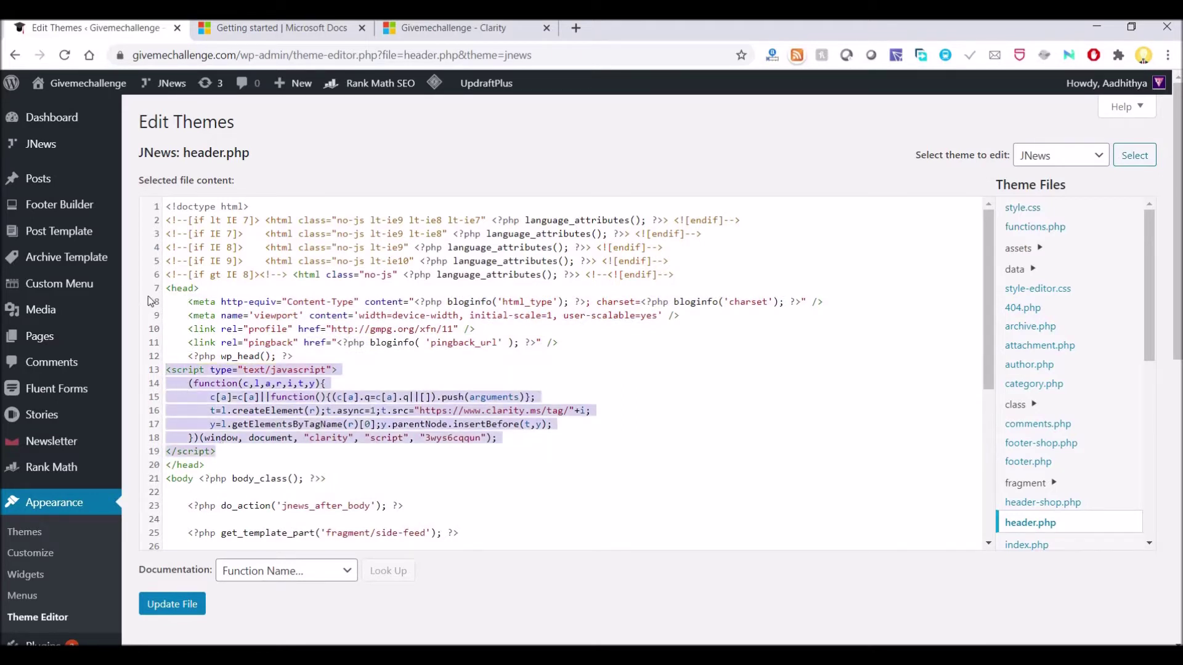
pyautogui.click(206, 303)
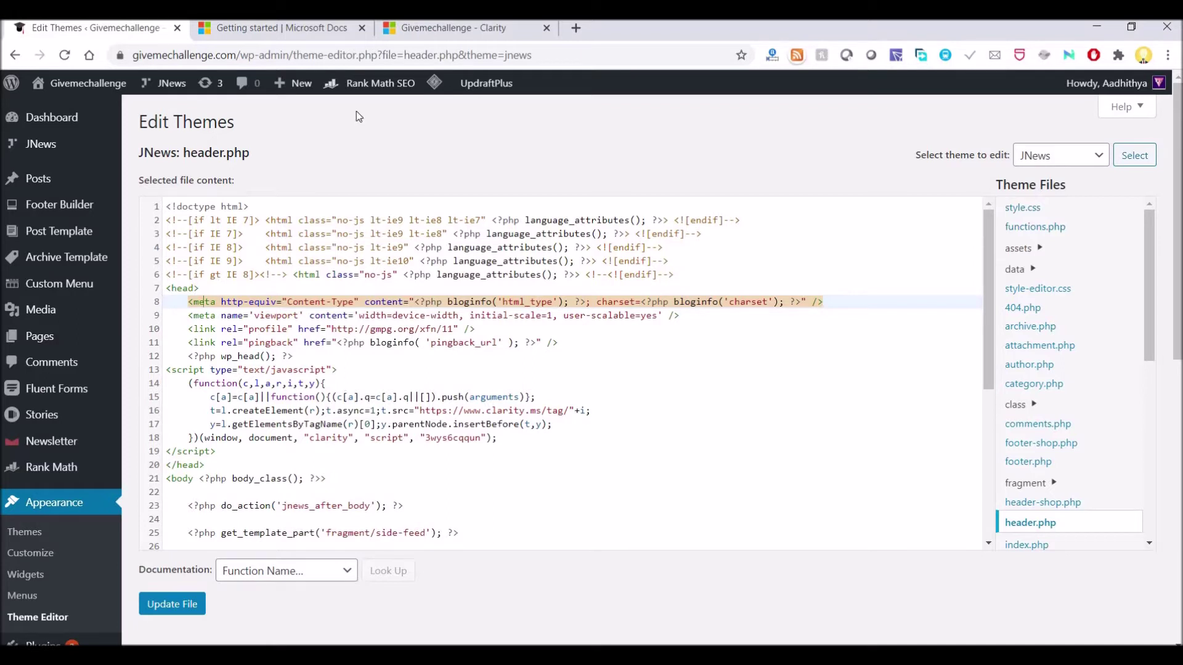
pyautogui.click(342, 398)
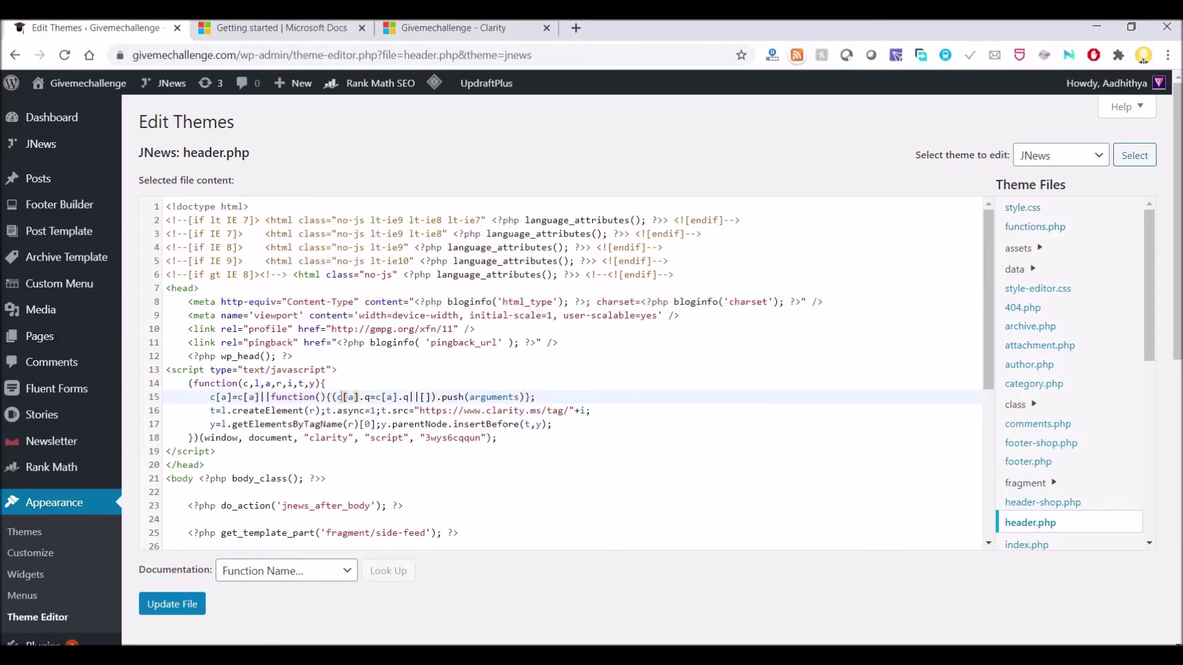
# Close the Microsoft Docs page, return to the Givemechallenge project in Clarity, and review its dashboard metrics
pyautogui.click(280, 29)
pyautogui.click(397, 28)
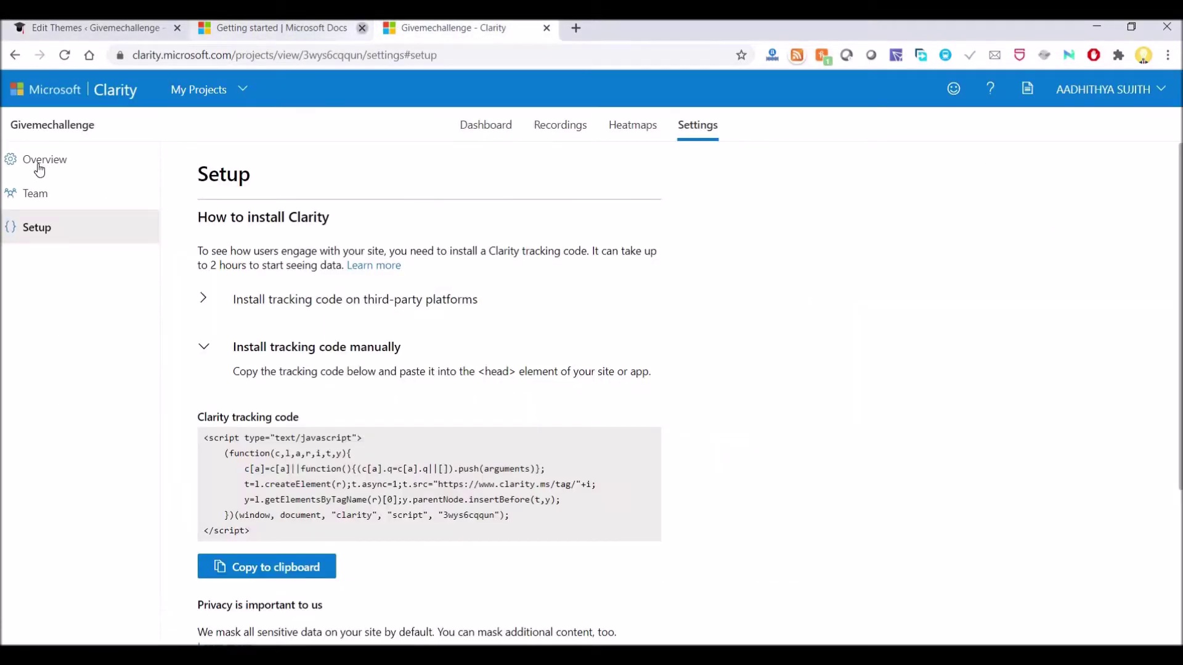
pyautogui.click(39, 169)
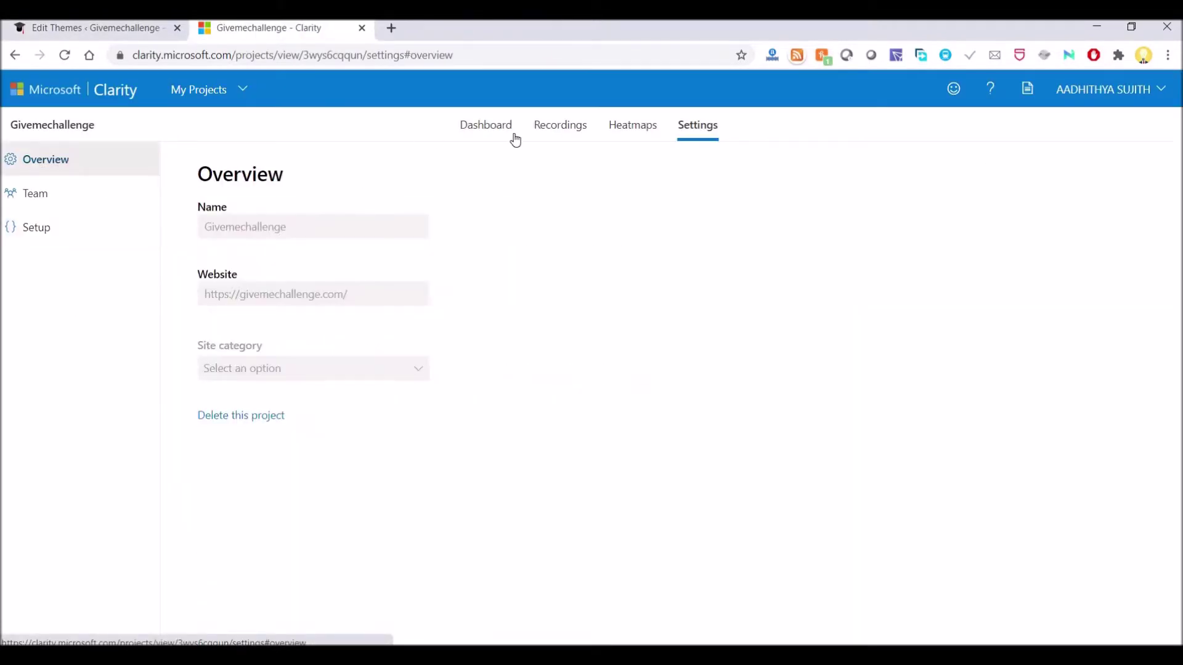
pyautogui.click(483, 129)
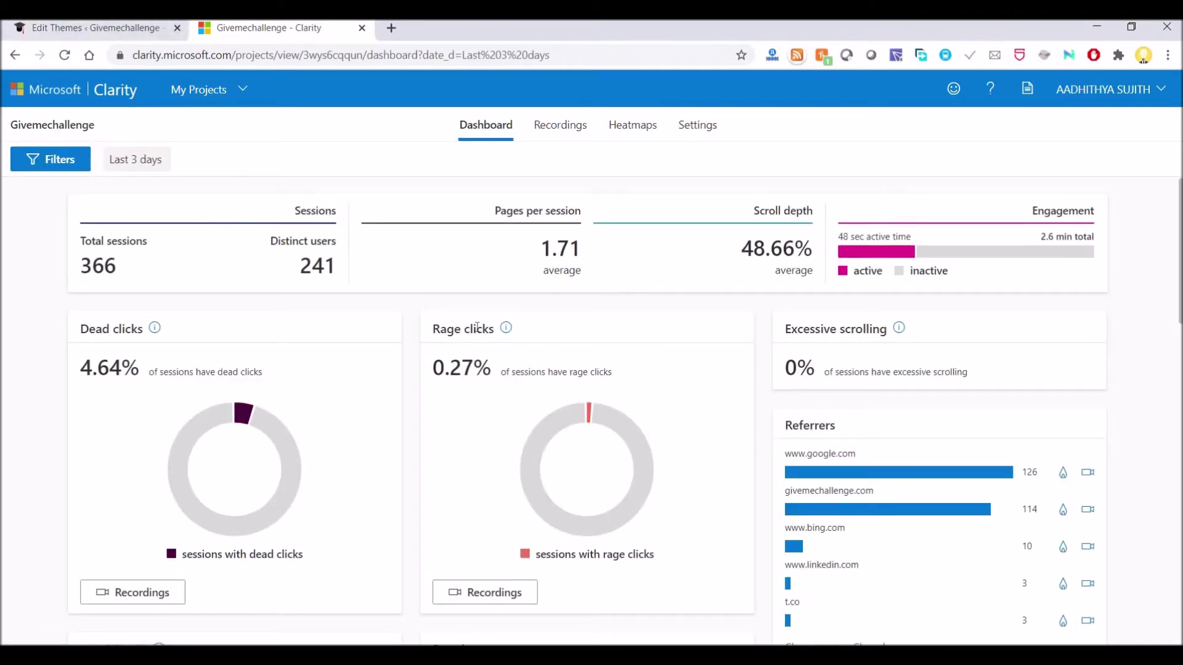
pyautogui.scroll(-3, 477, 327)
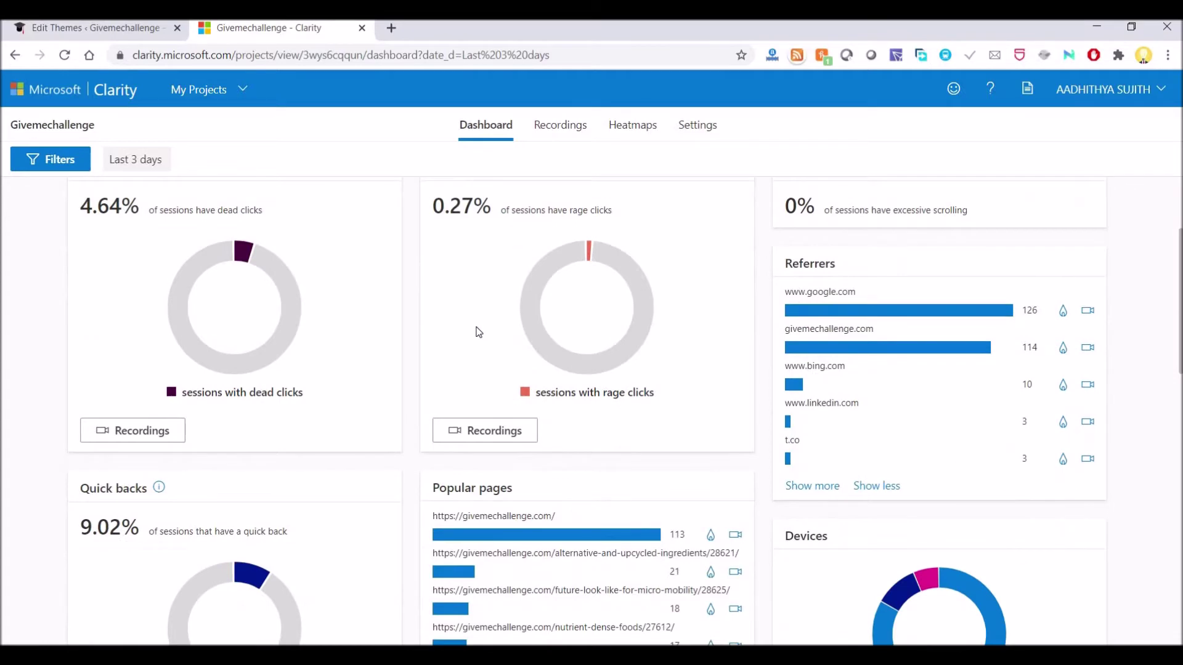
# Review the remaining dashboard cards covering JavaScript errors, browsers, operating systems and countries
pyautogui.scroll(-8, 479, 332)
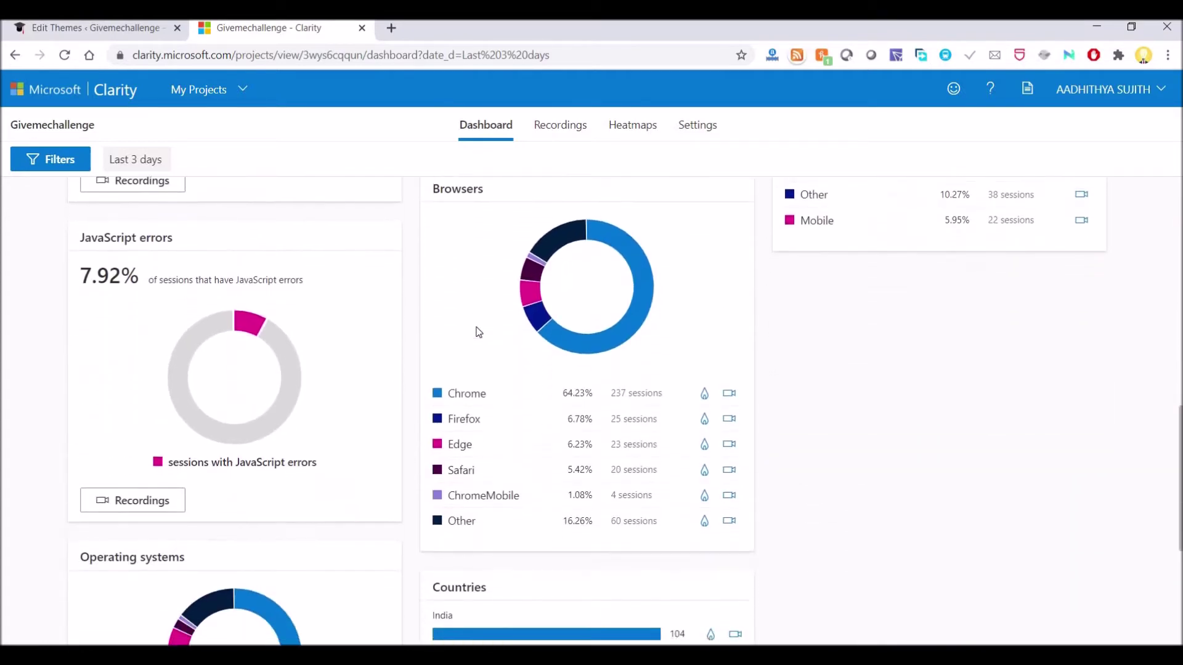
pyautogui.scroll(-5, 479, 332)
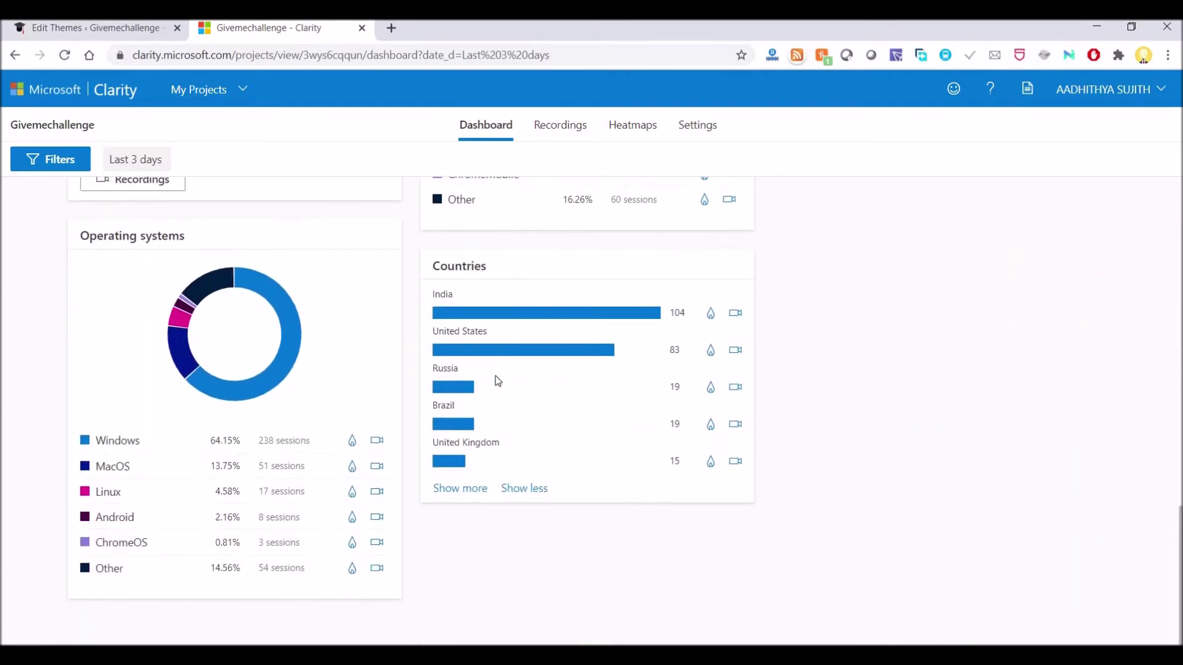
pyautogui.scroll(15, 496, 376)
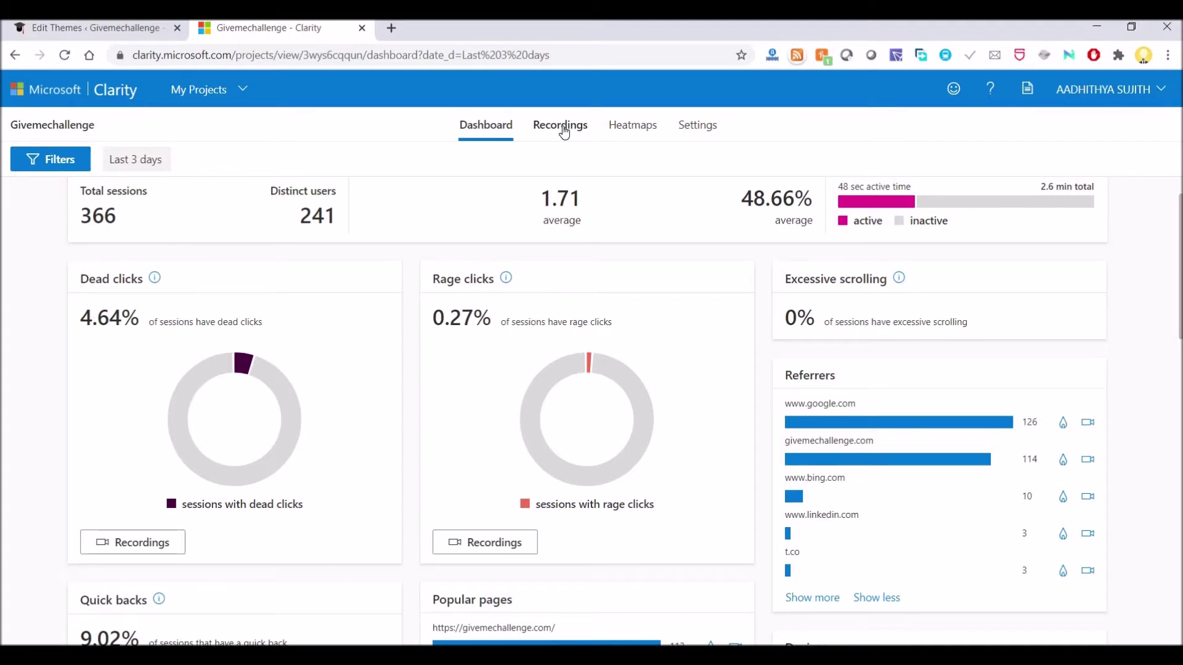
# Open the session recordings and play the Nigeria and Jordan sessions, skipping inactivity in the 08:57 Jordan one
pyautogui.click(560, 127)
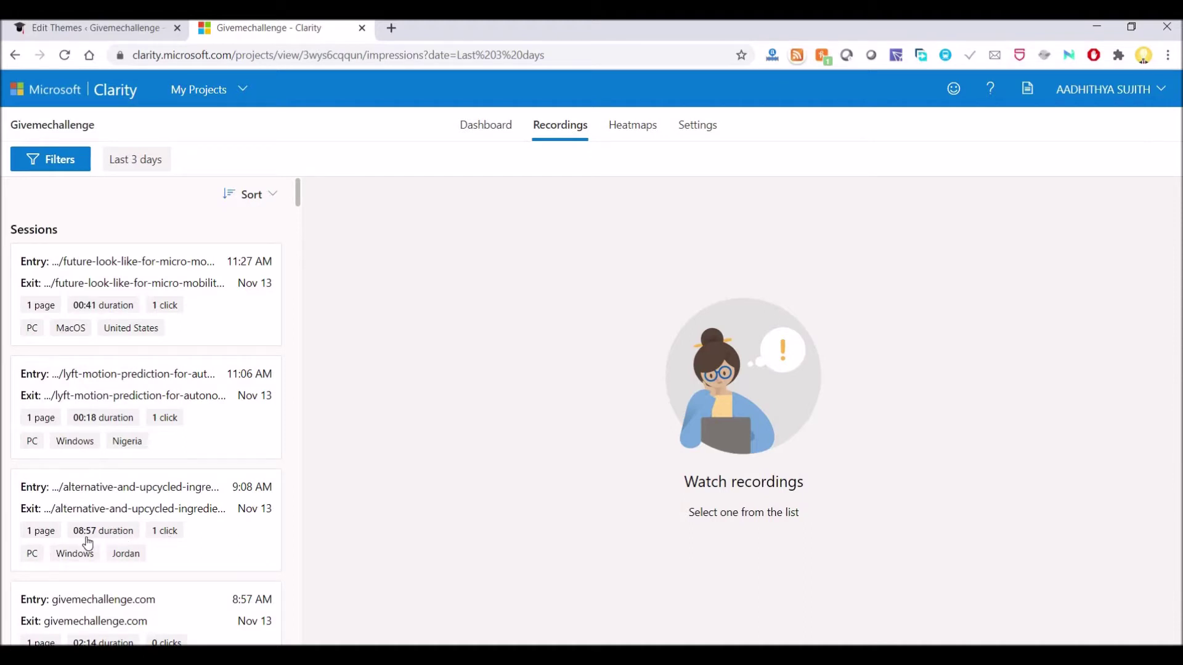
pyautogui.click(150, 525)
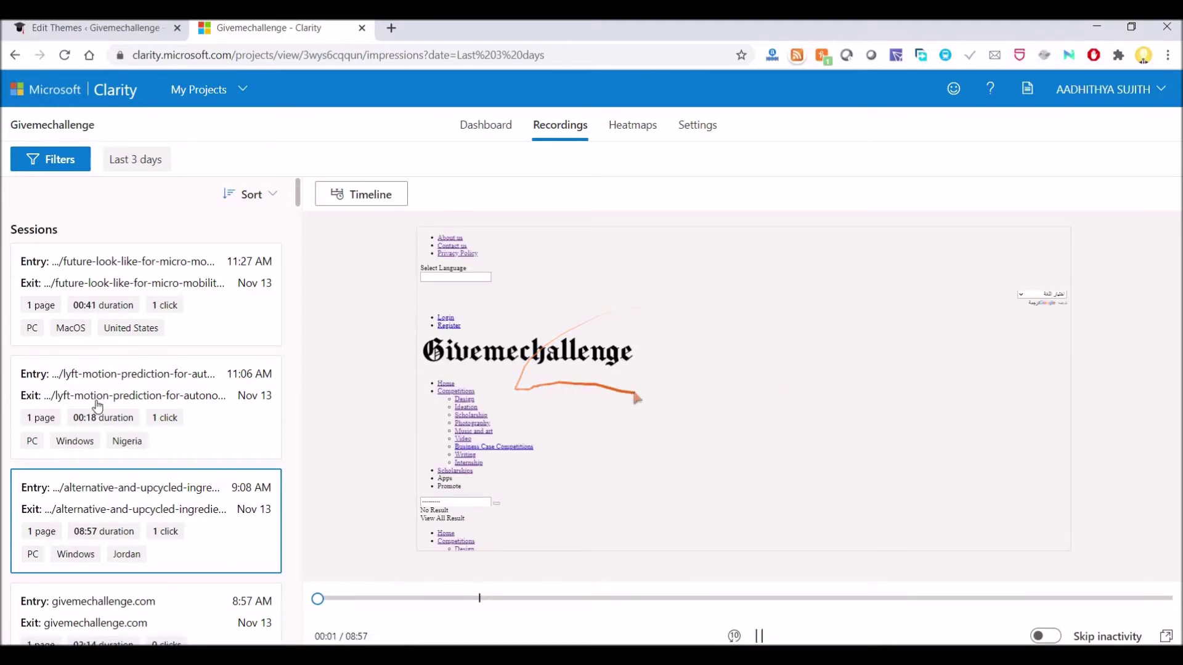
pyautogui.click(92, 456)
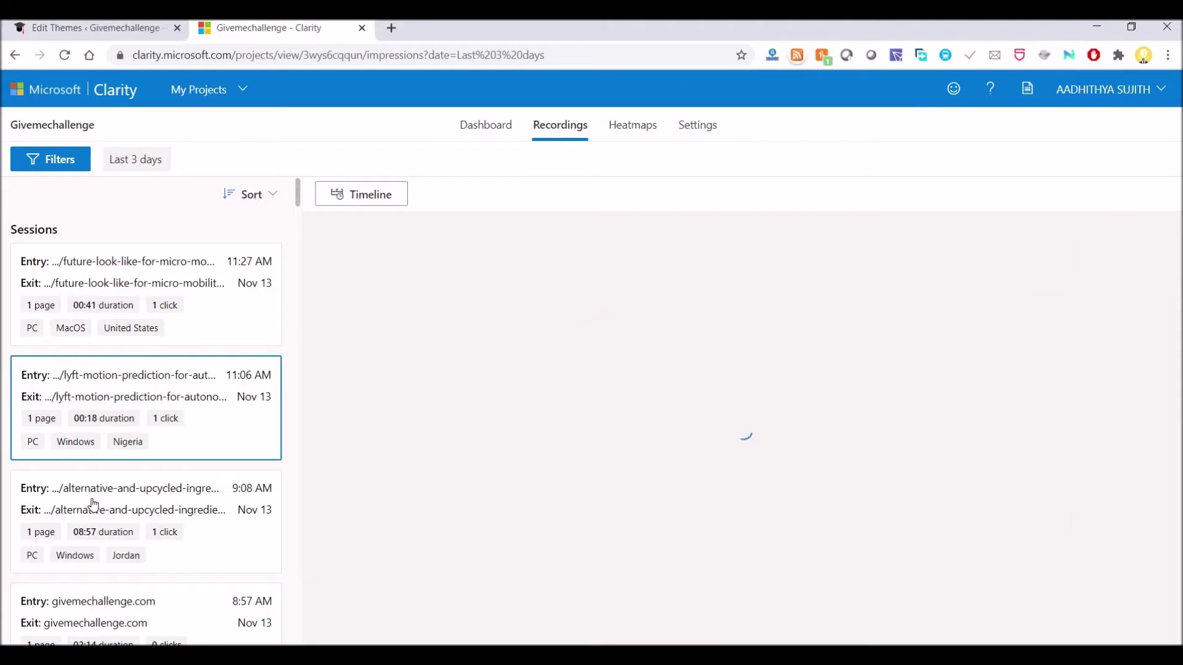
pyautogui.click(93, 504)
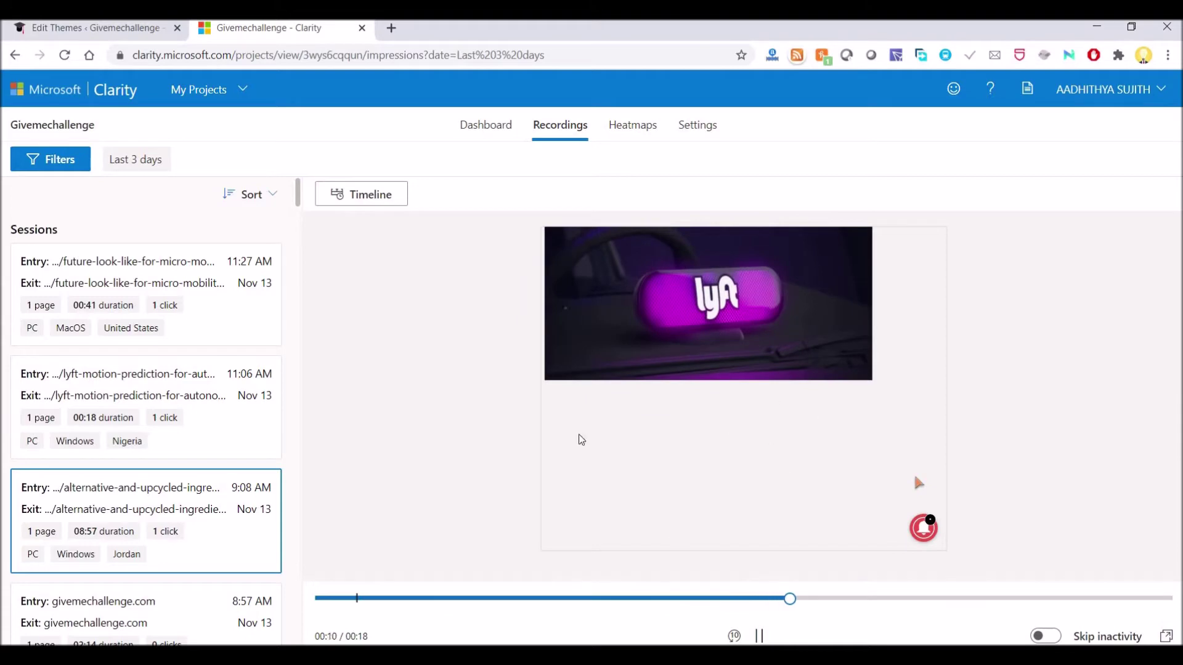
pyautogui.click(121, 439)
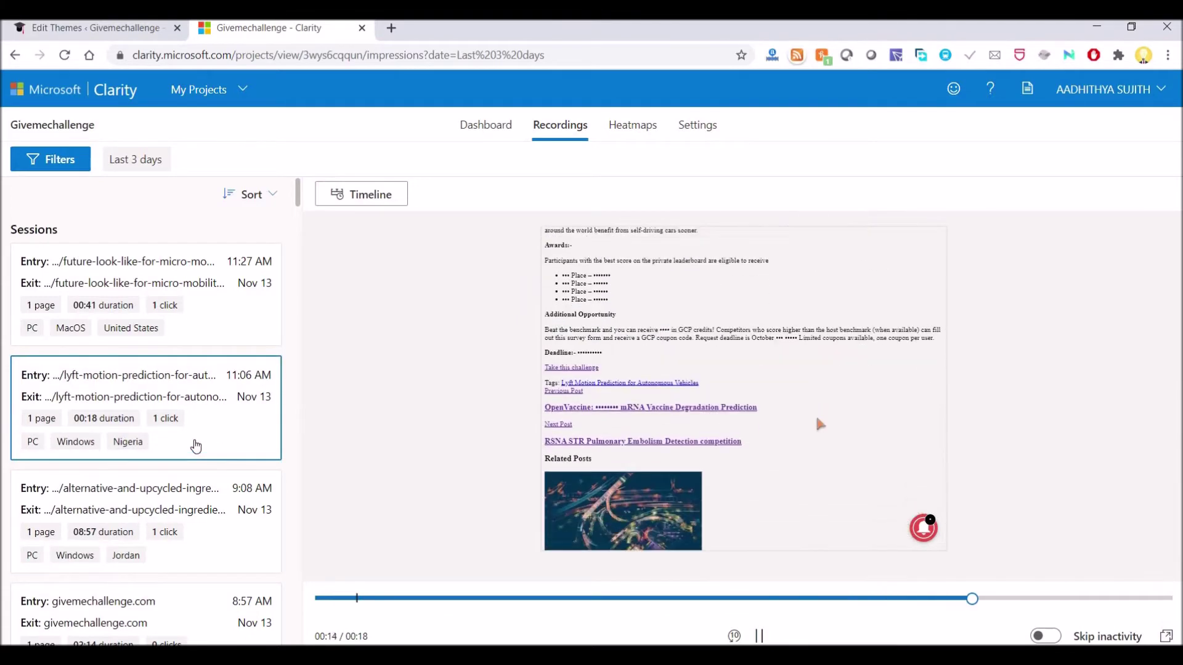
pyautogui.doubleClick(154, 509)
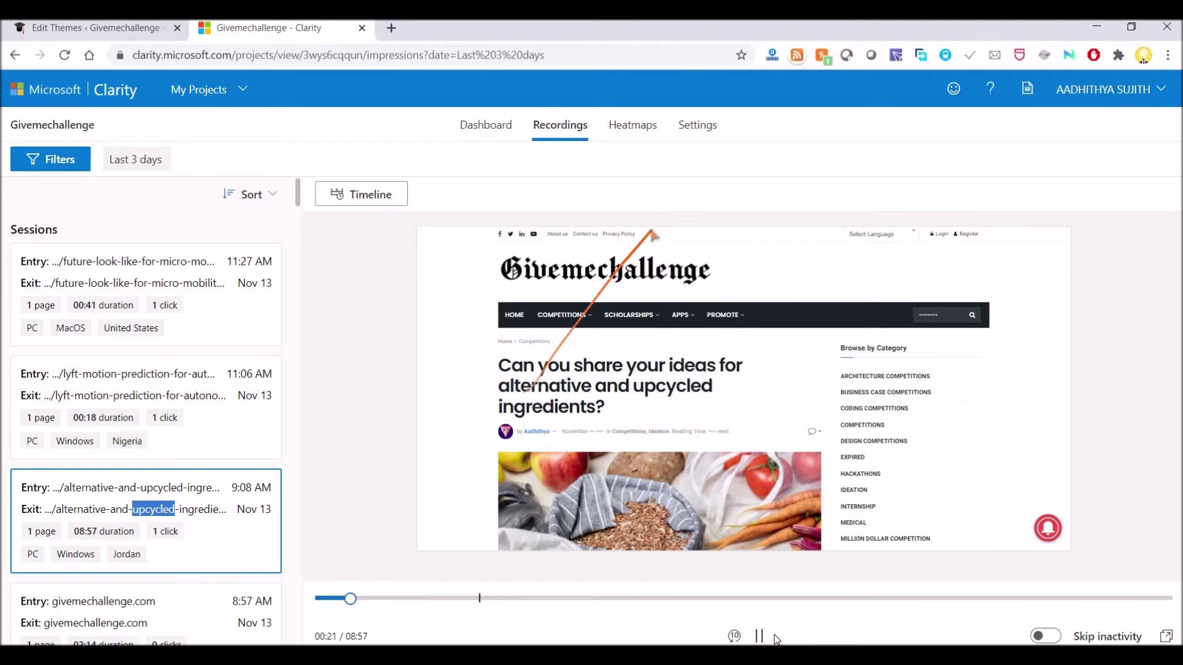
pyautogui.click(1045, 637)
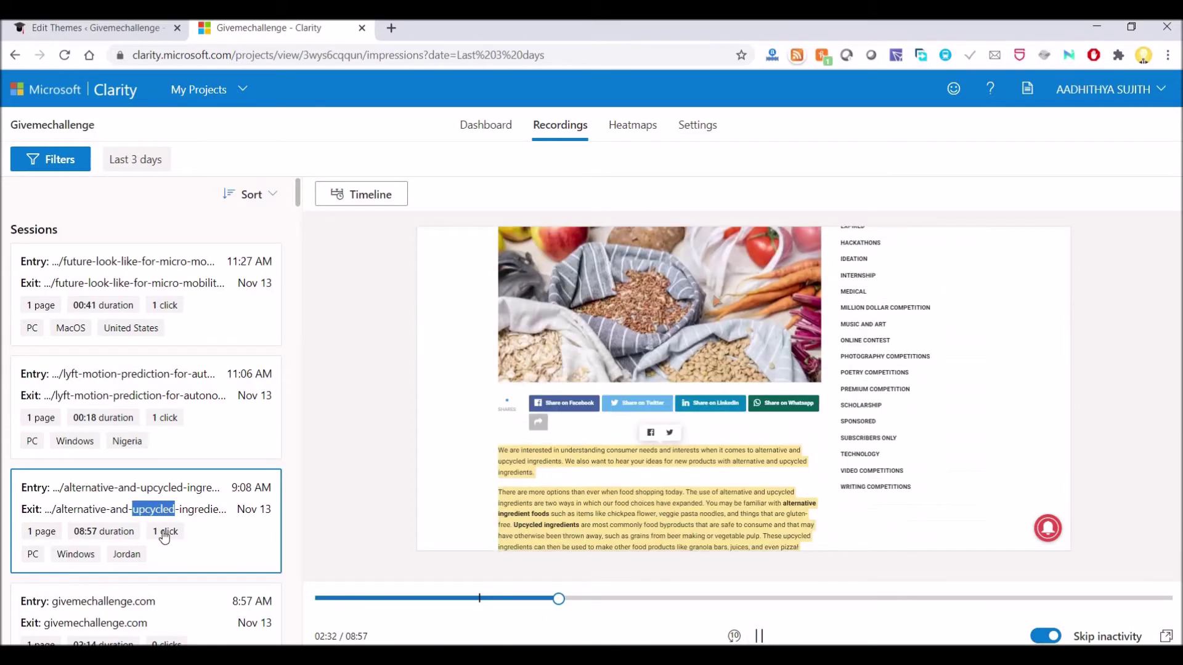
# Play the 07:24 United States and 06:45 South Africa sessions, replaying the latter from its first click marker
pyautogui.scroll(-6, 160, 538)
pyautogui.scroll(-5, 163, 538)
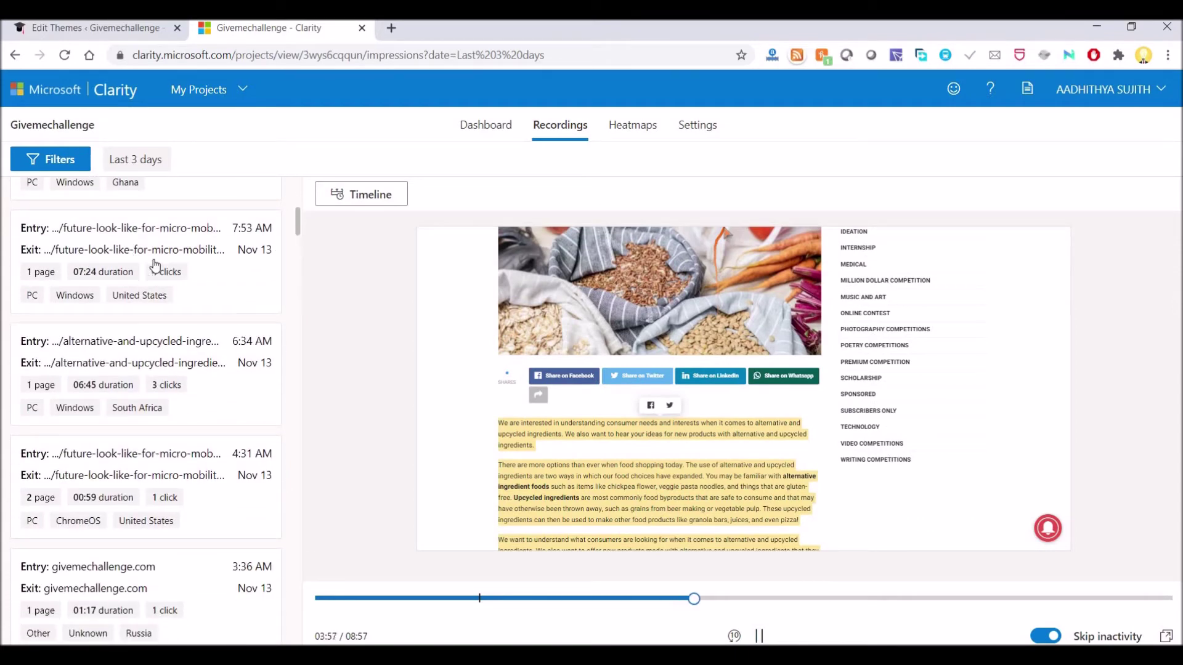
pyautogui.click(155, 266)
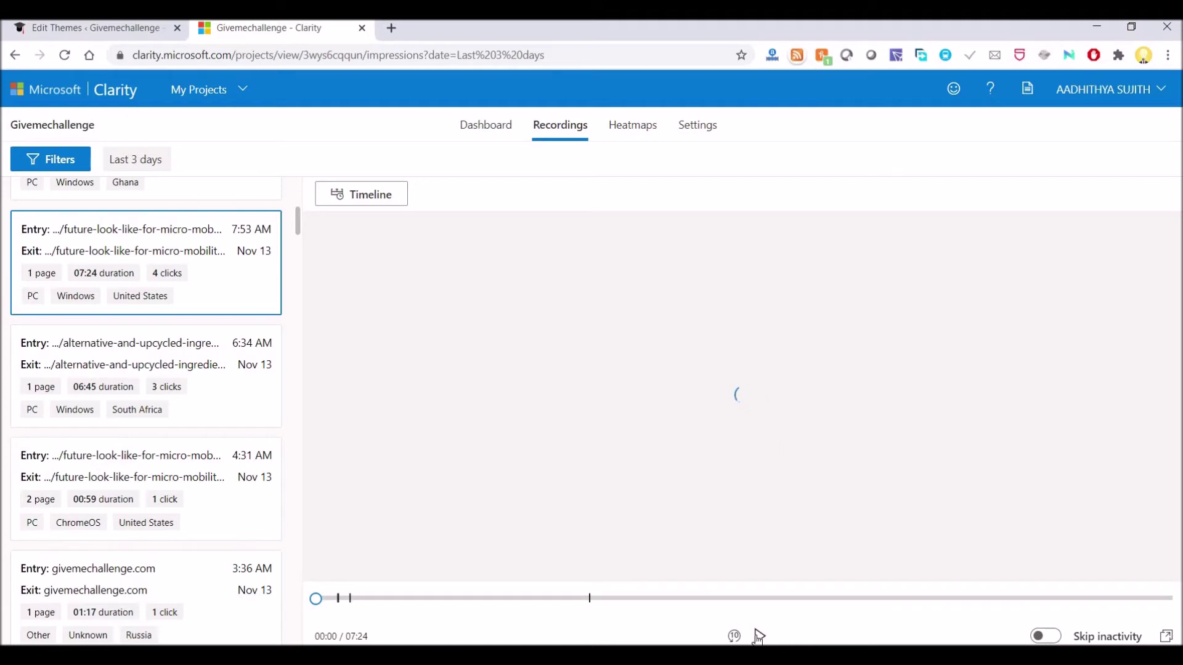
pyautogui.click(759, 637)
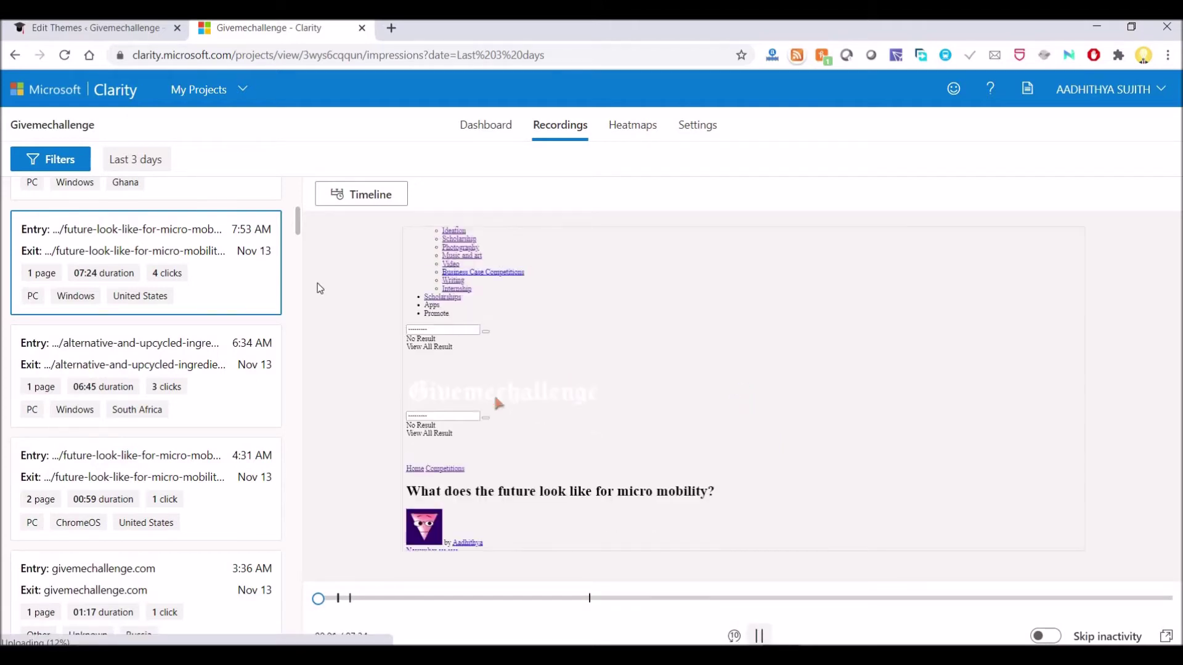
pyautogui.click(123, 386)
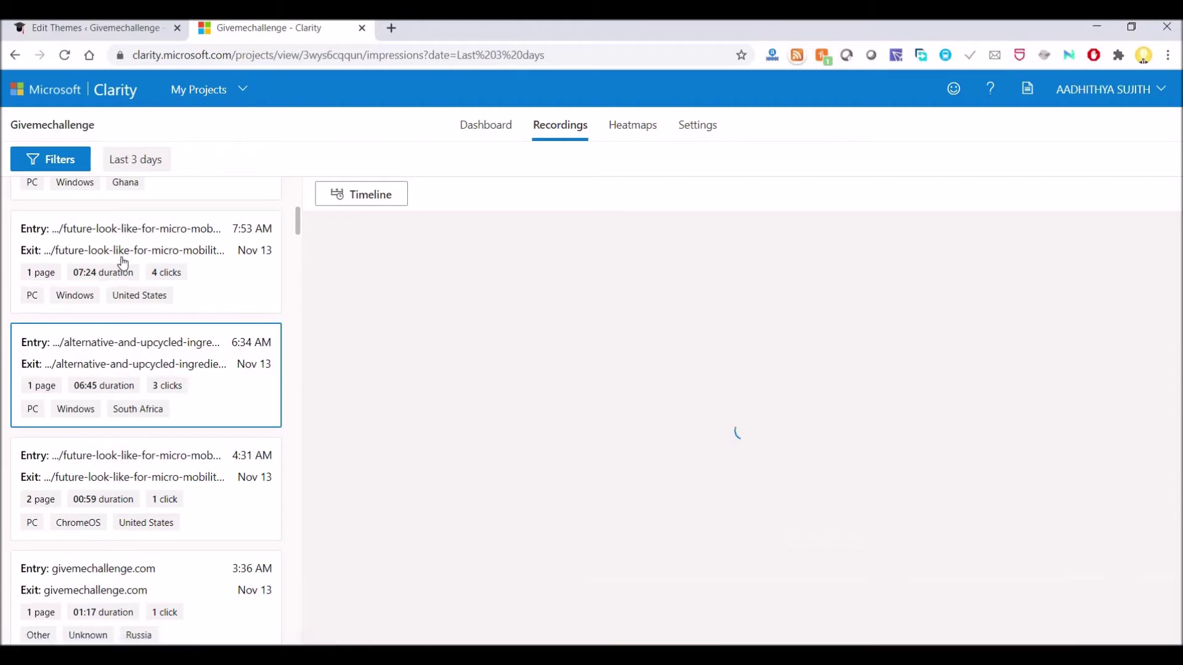
pyautogui.click(123, 264)
pyautogui.click(760, 637)
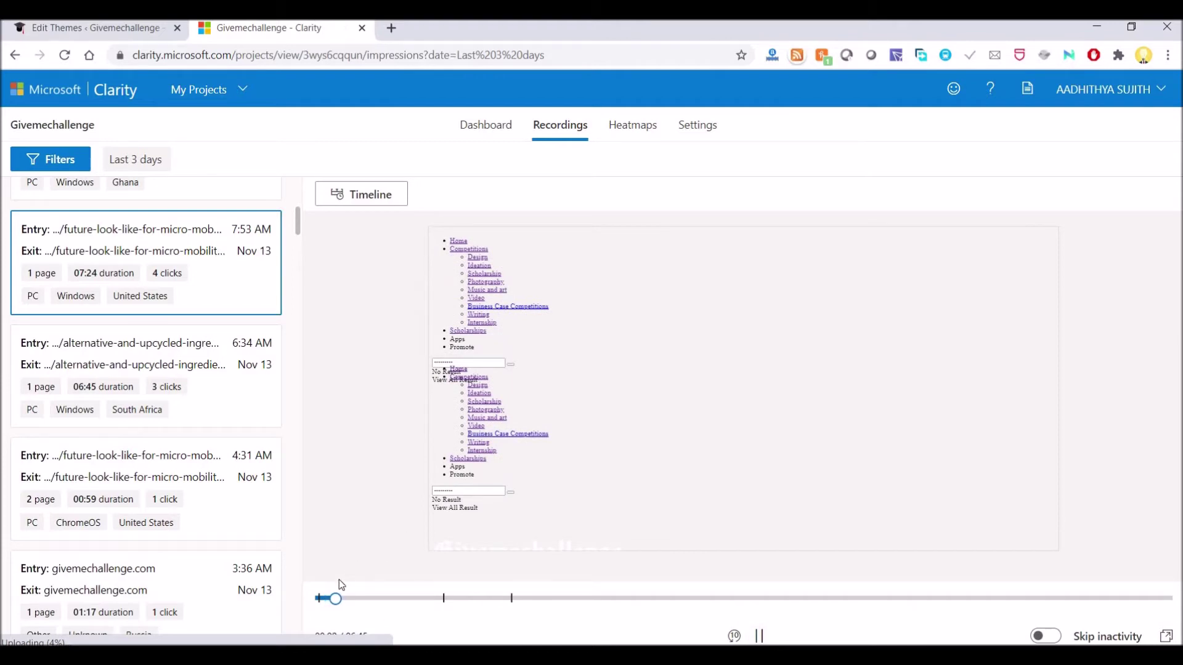
pyautogui.click(319, 599)
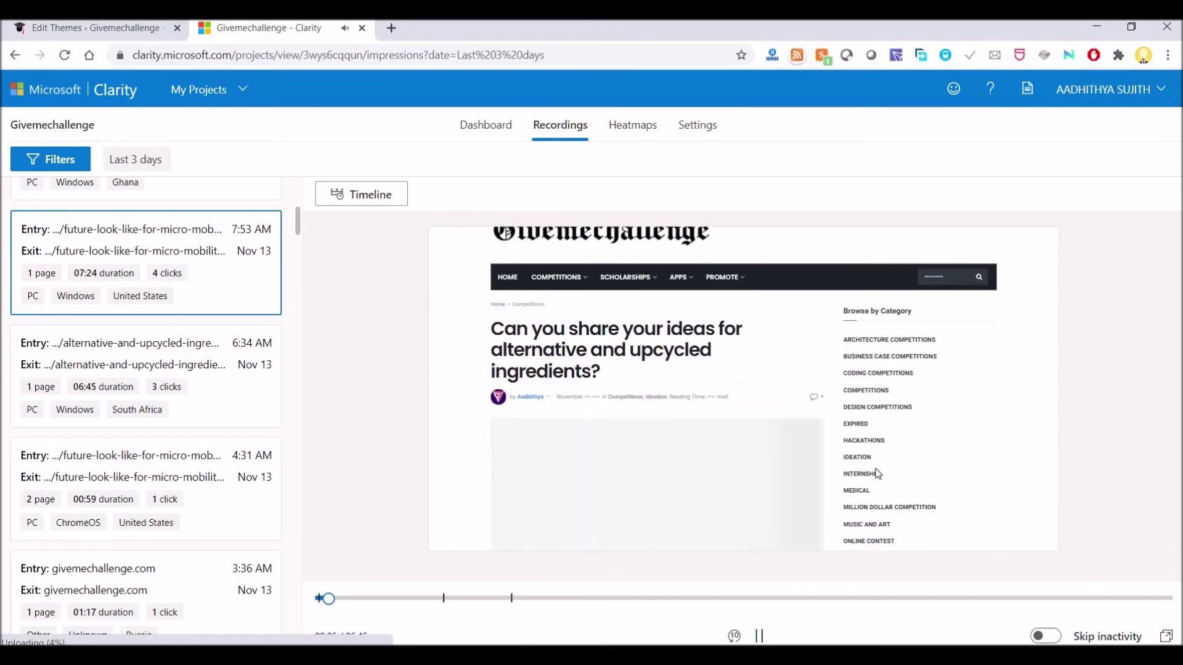
# Pause AdBlock on the Clarity site and turn on Skip inactivity for the playing recording
pyautogui.click(1093, 55)
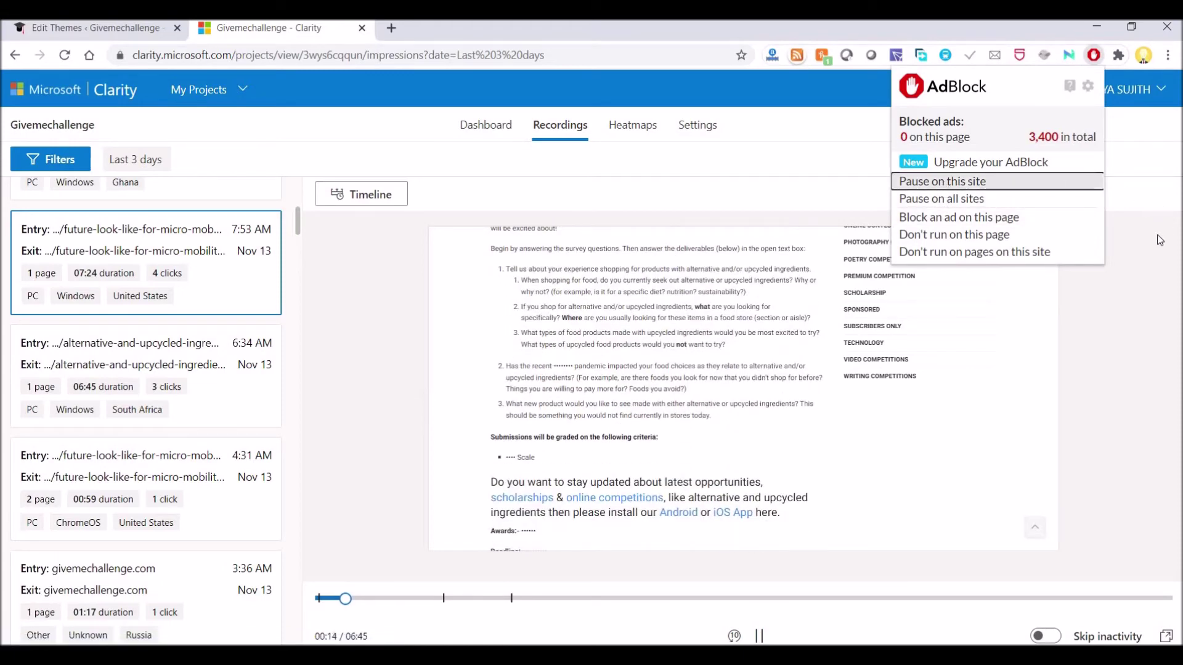
pyautogui.click(944, 182)
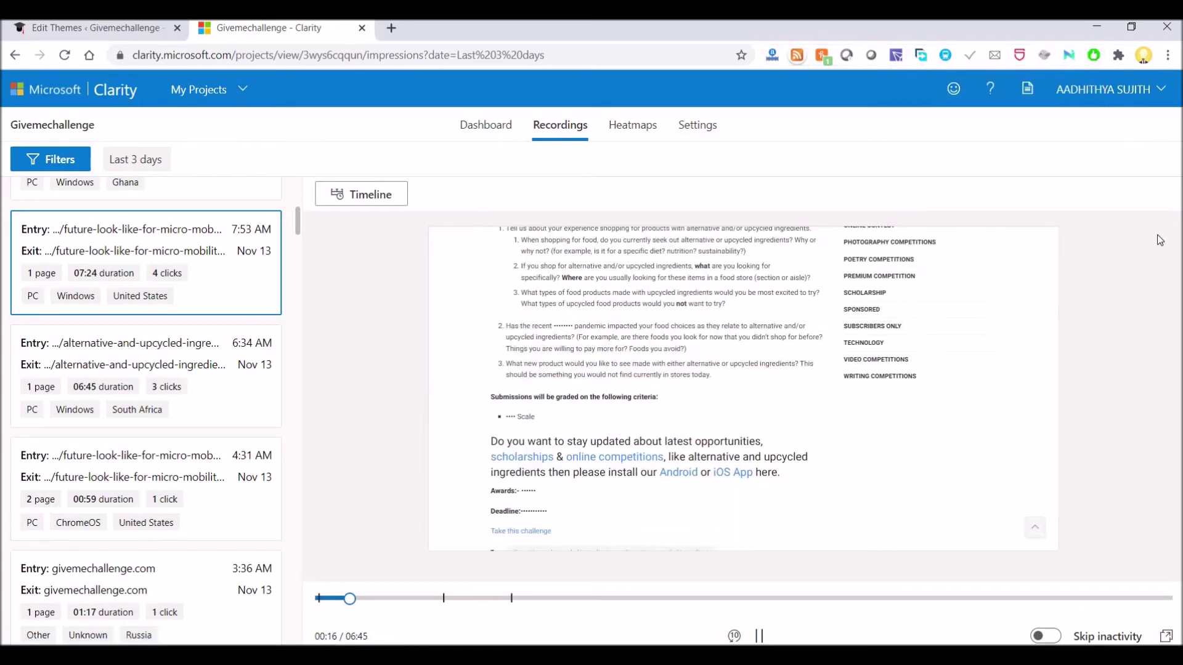
pyautogui.click(1058, 637)
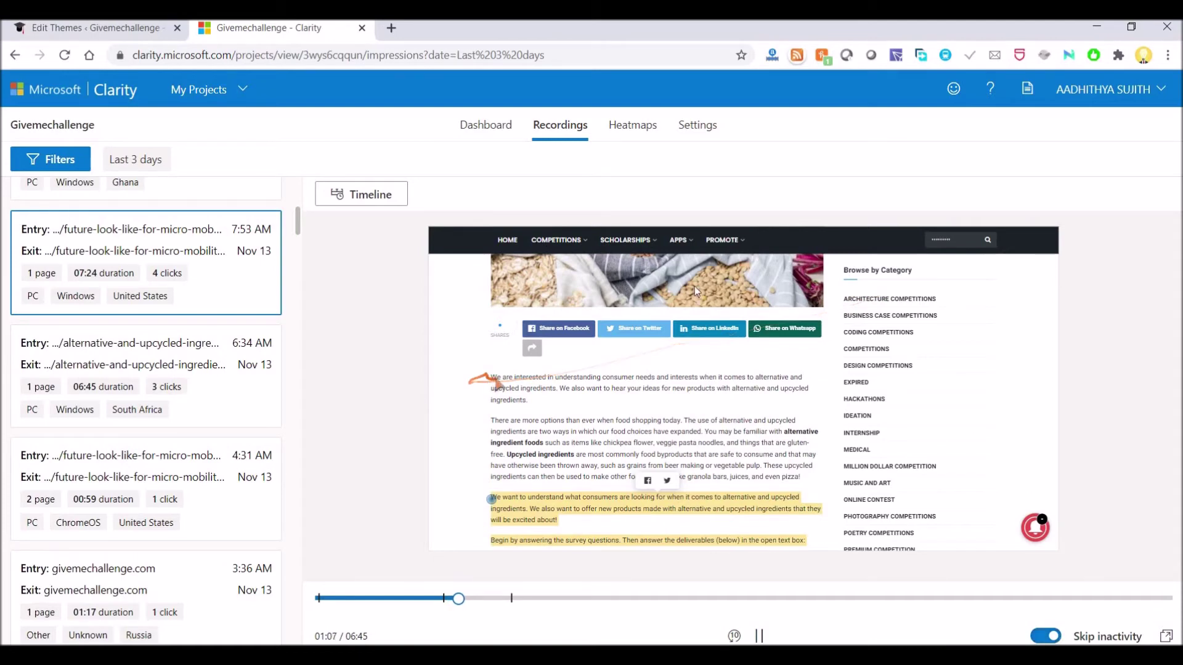
pyautogui.click(627, 128)
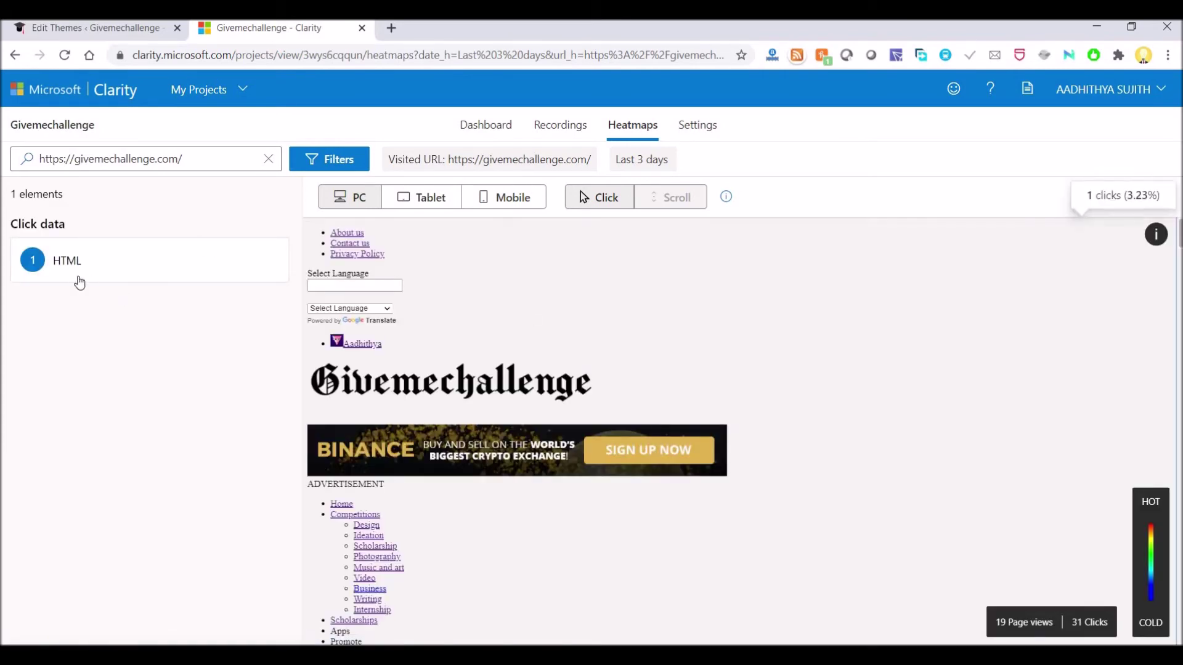
pyautogui.click(77, 281)
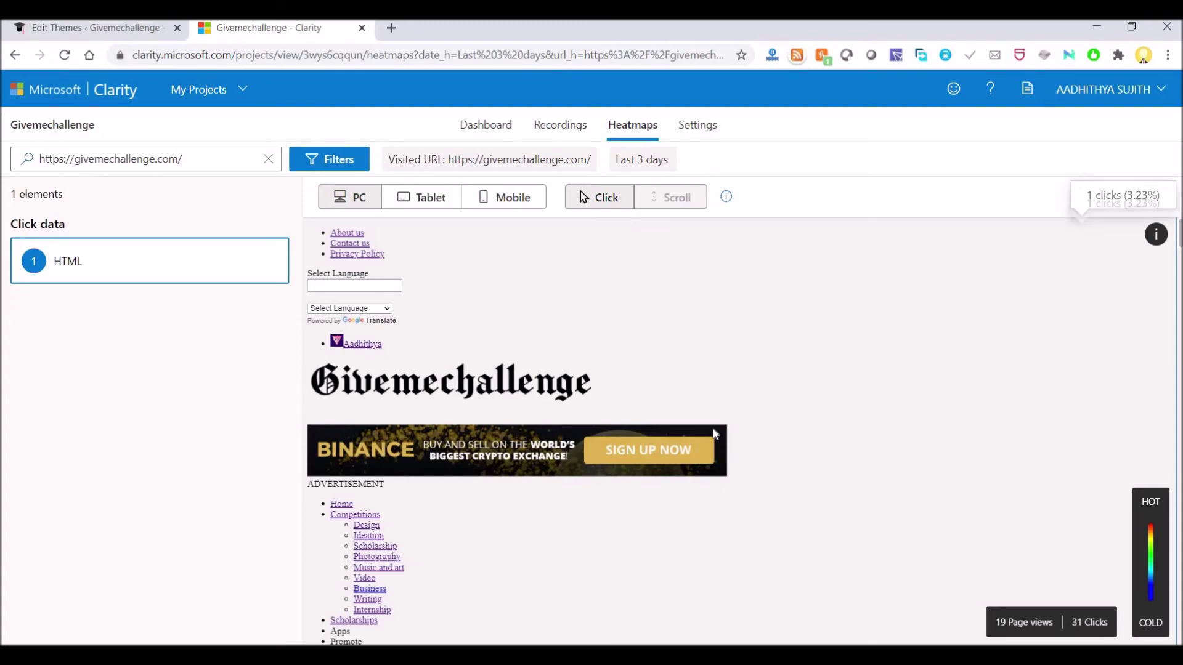
pyautogui.scroll(-10, 715, 435)
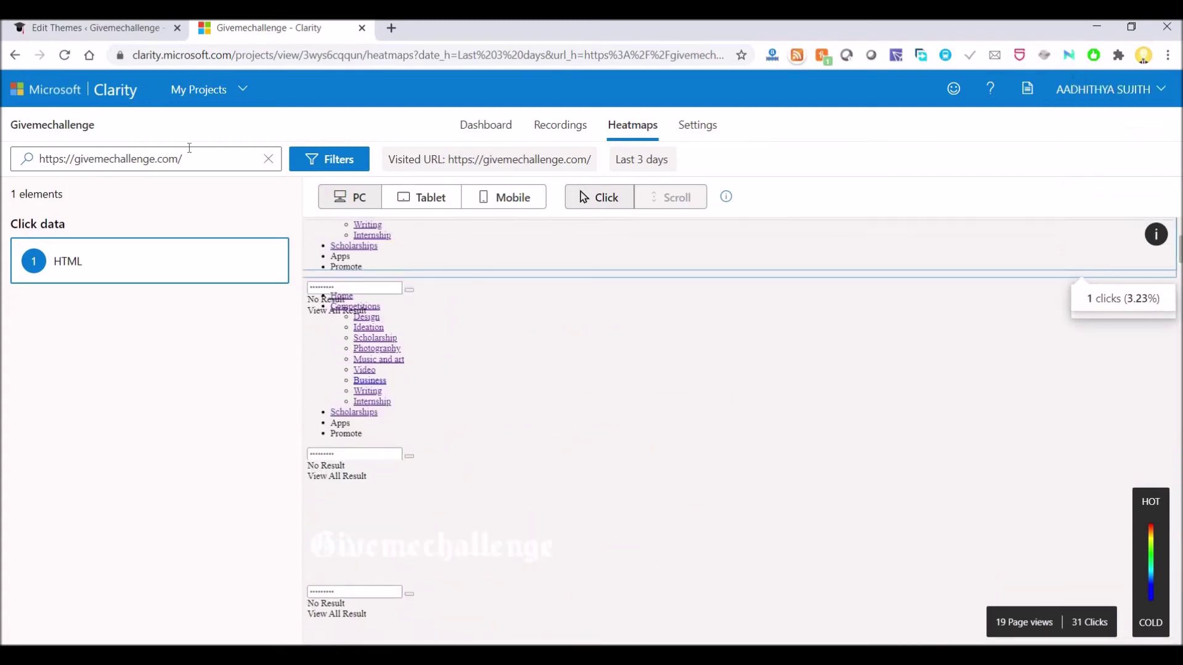
pyautogui.click(198, 165)
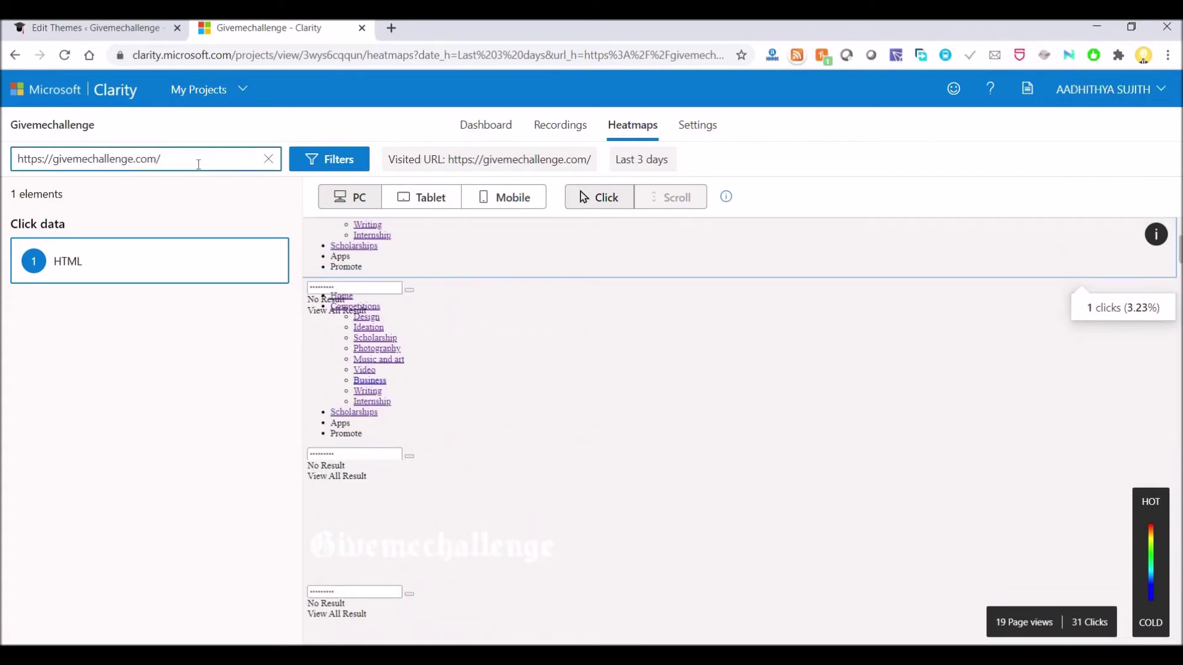
# Glance at the heatmap filters, close them, and examine the posts further down the homepage's click heatmap
pyautogui.click(321, 162)
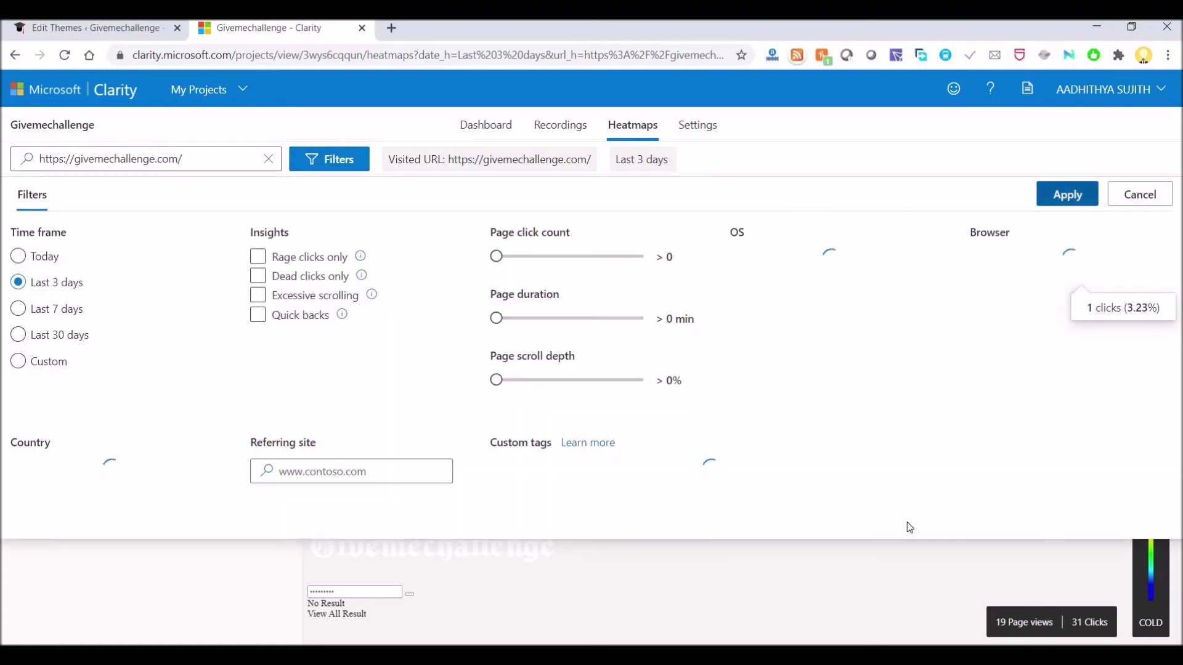
pyautogui.click(898, 545)
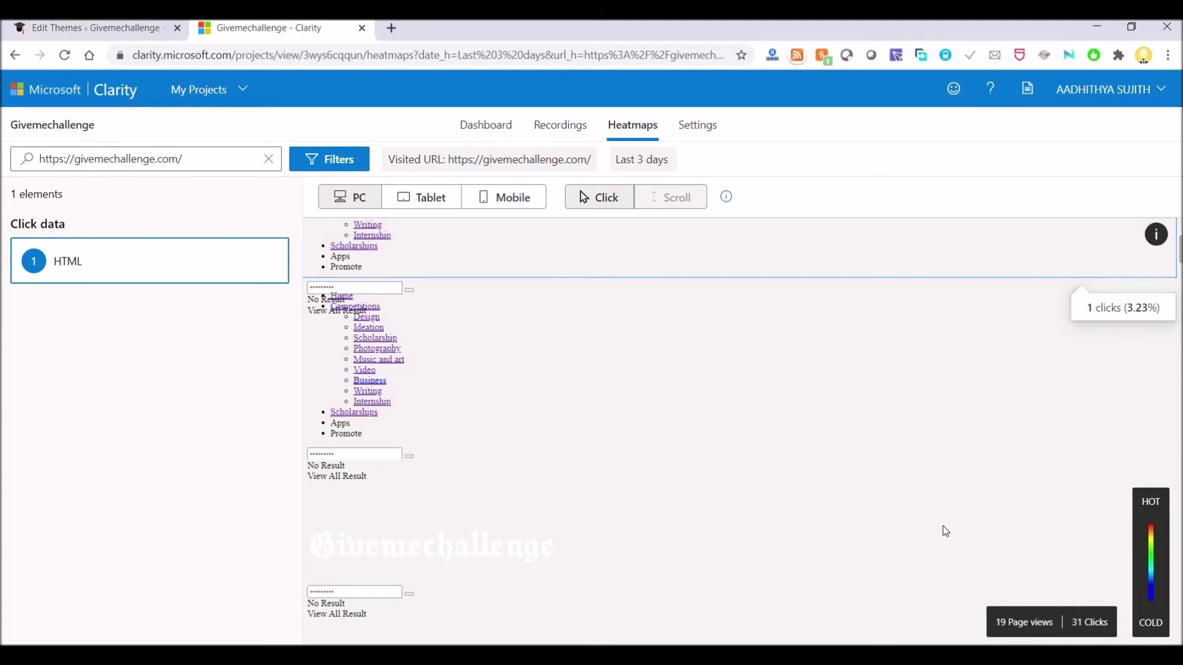
pyautogui.scroll(-15, 942, 526)
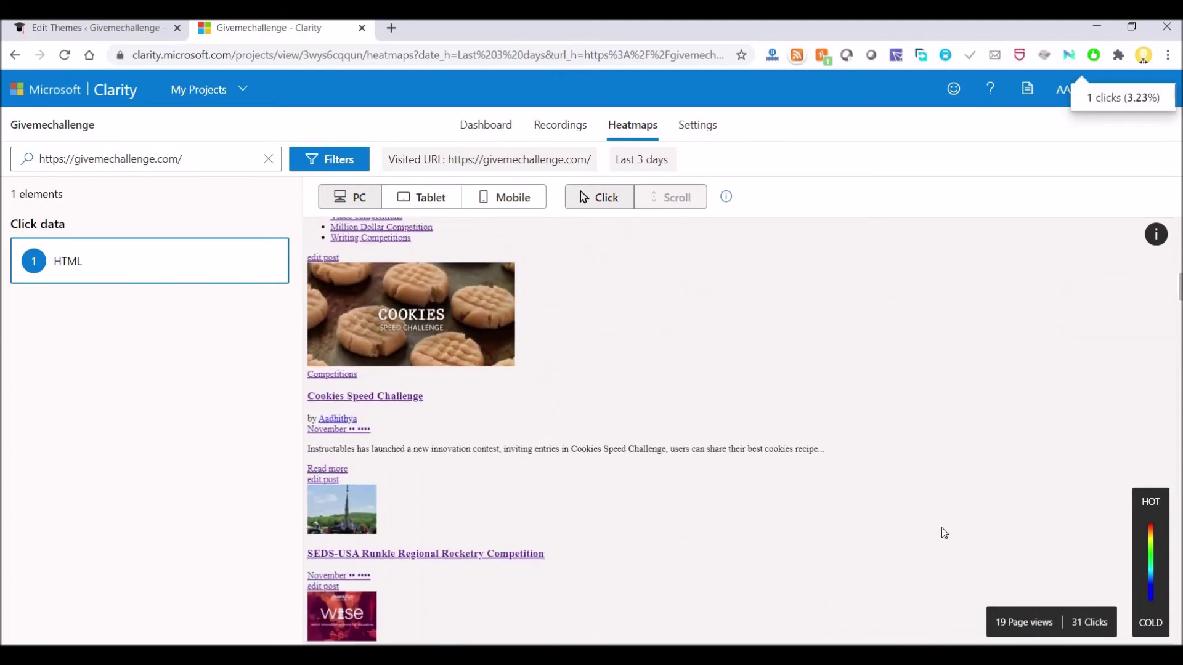
pyautogui.scroll(10, 943, 531)
# Review the heatmap filters for time frame, insights, page click count, OS, browser and country, and close them
pyautogui.click(267, 158)
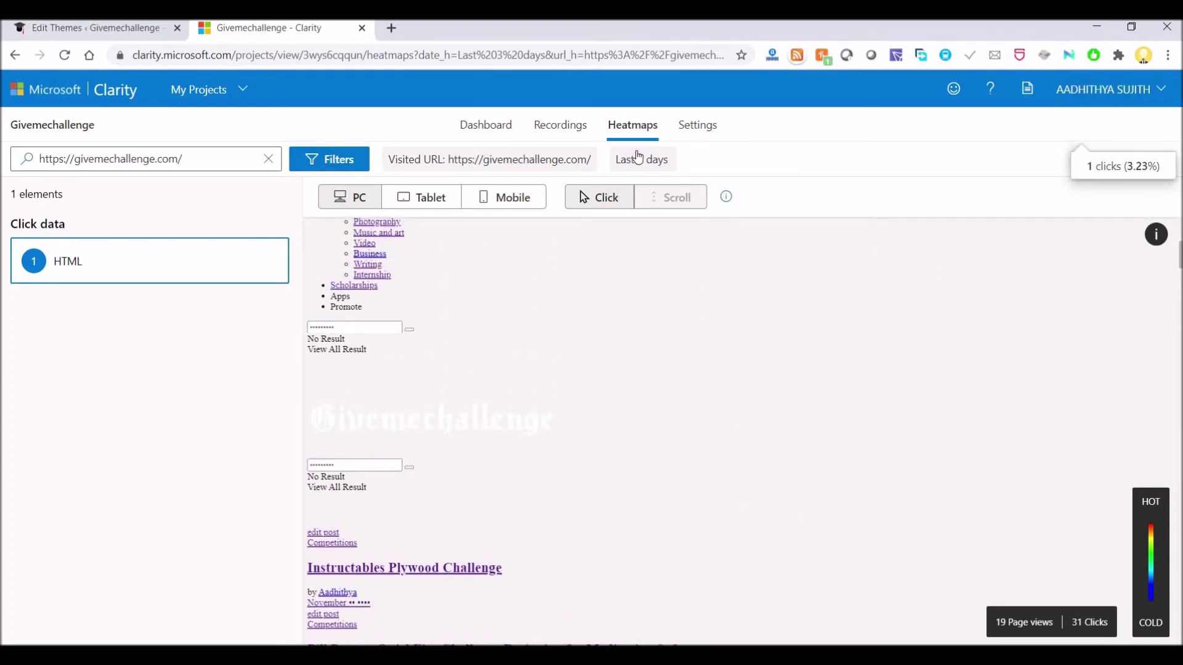
pyautogui.click(683, 137)
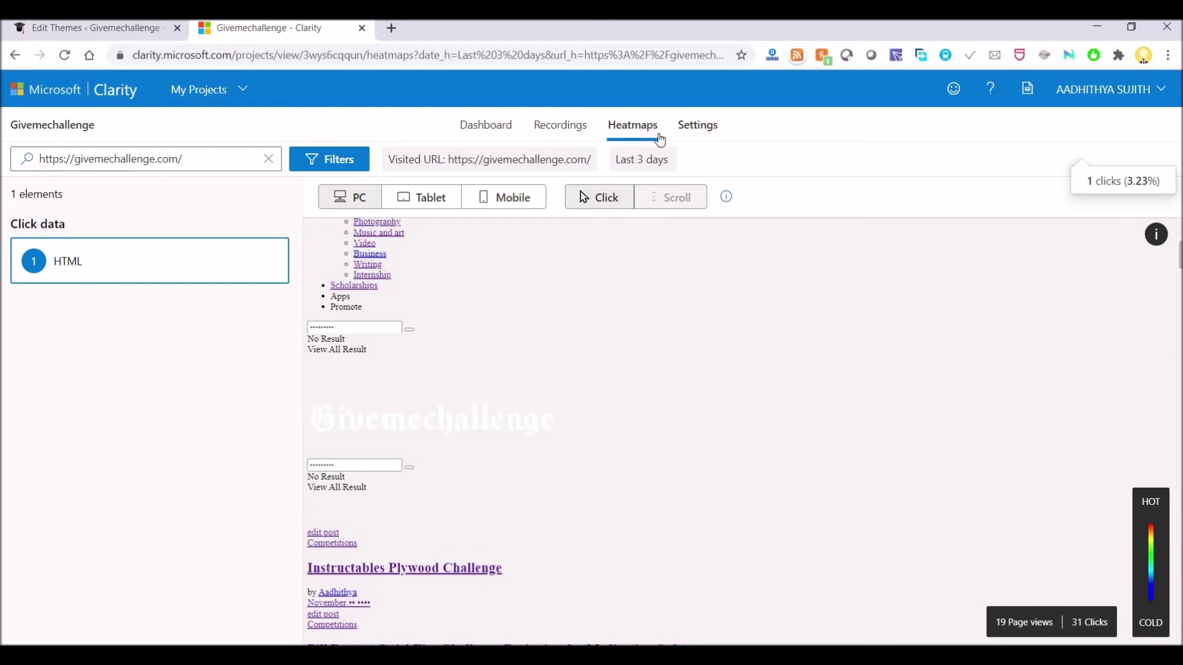
pyautogui.click(651, 137)
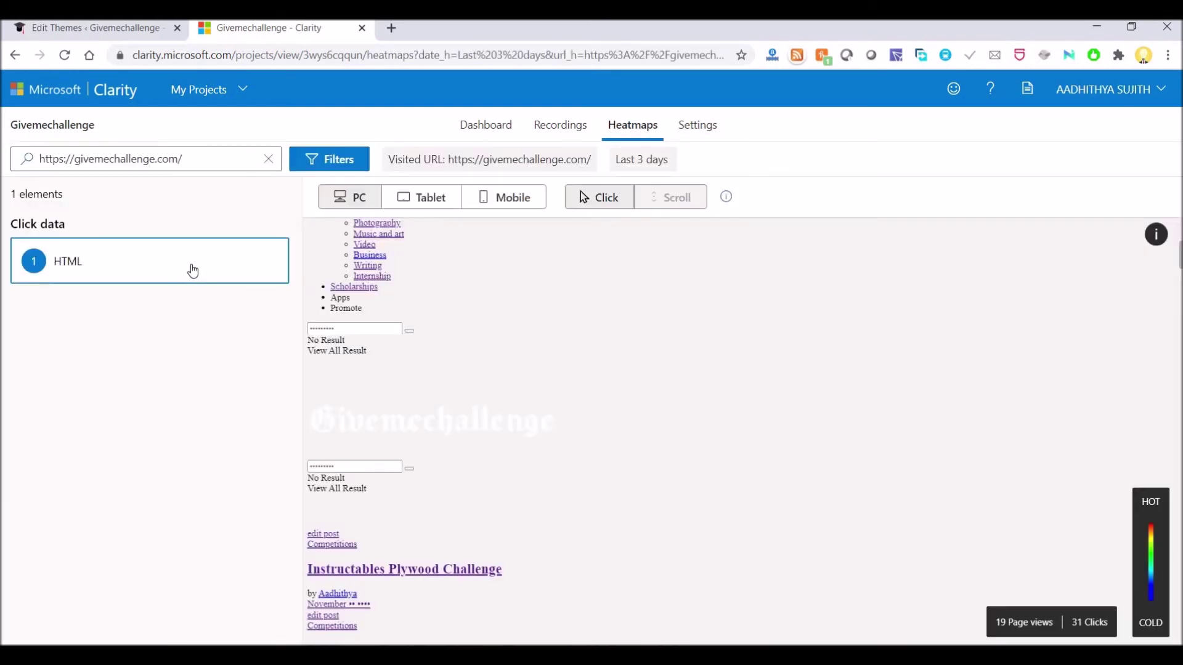
pyautogui.click(310, 165)
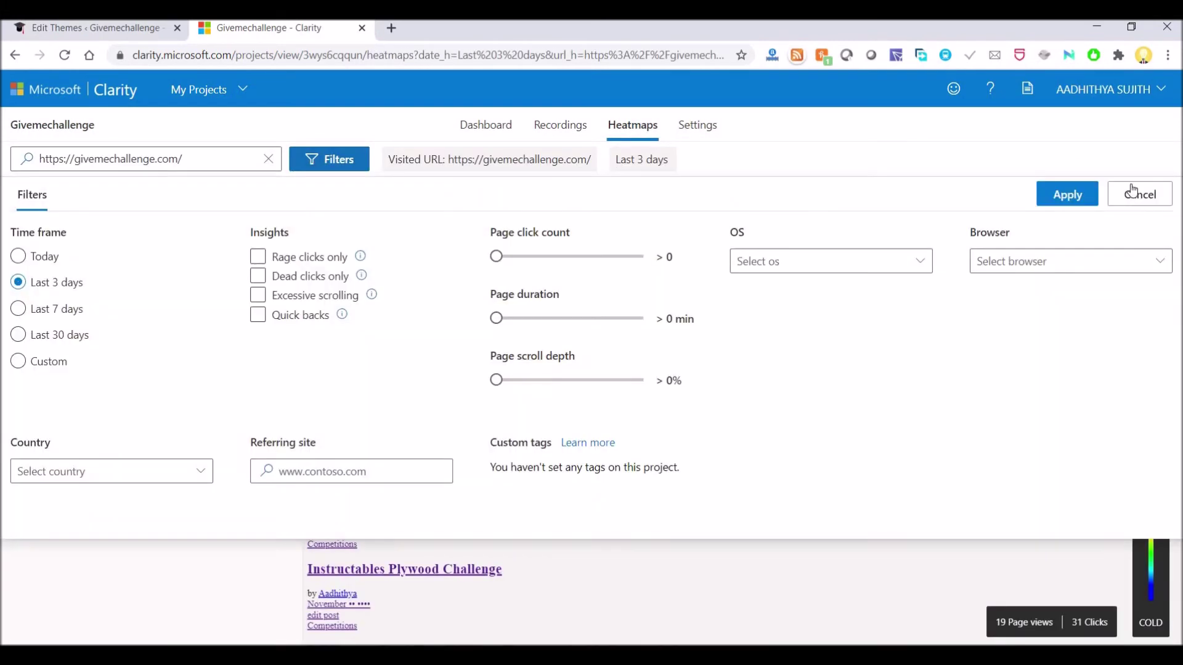
pyautogui.click(1076, 204)
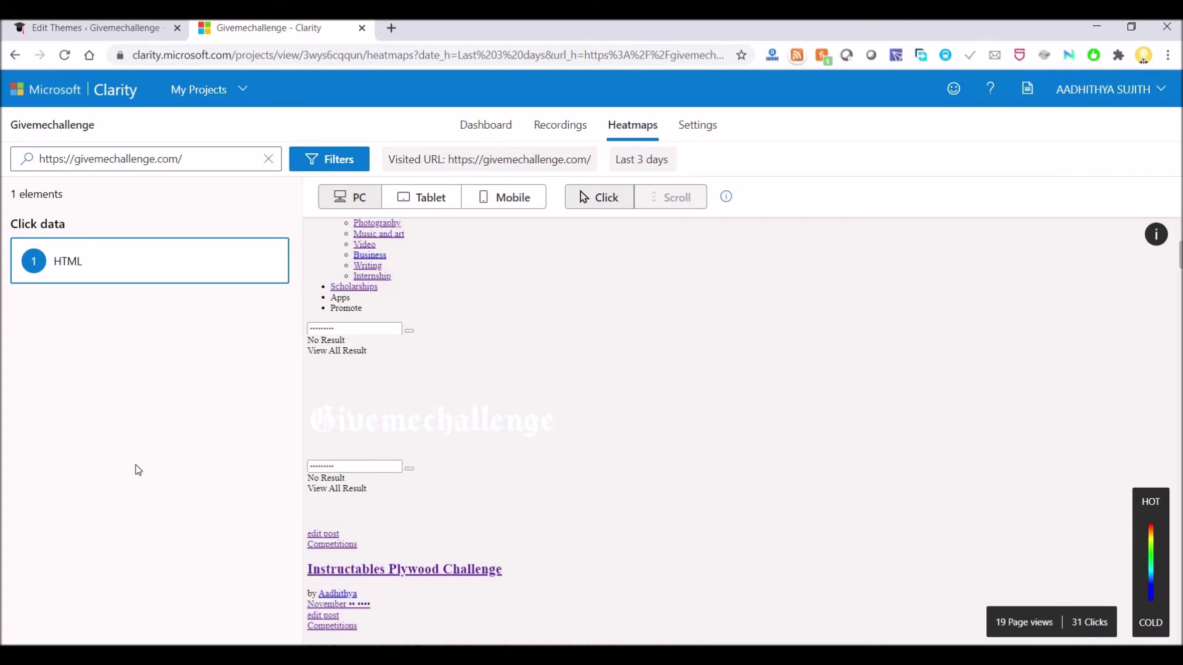
pyautogui.click(491, 125)
pyautogui.click(634, 140)
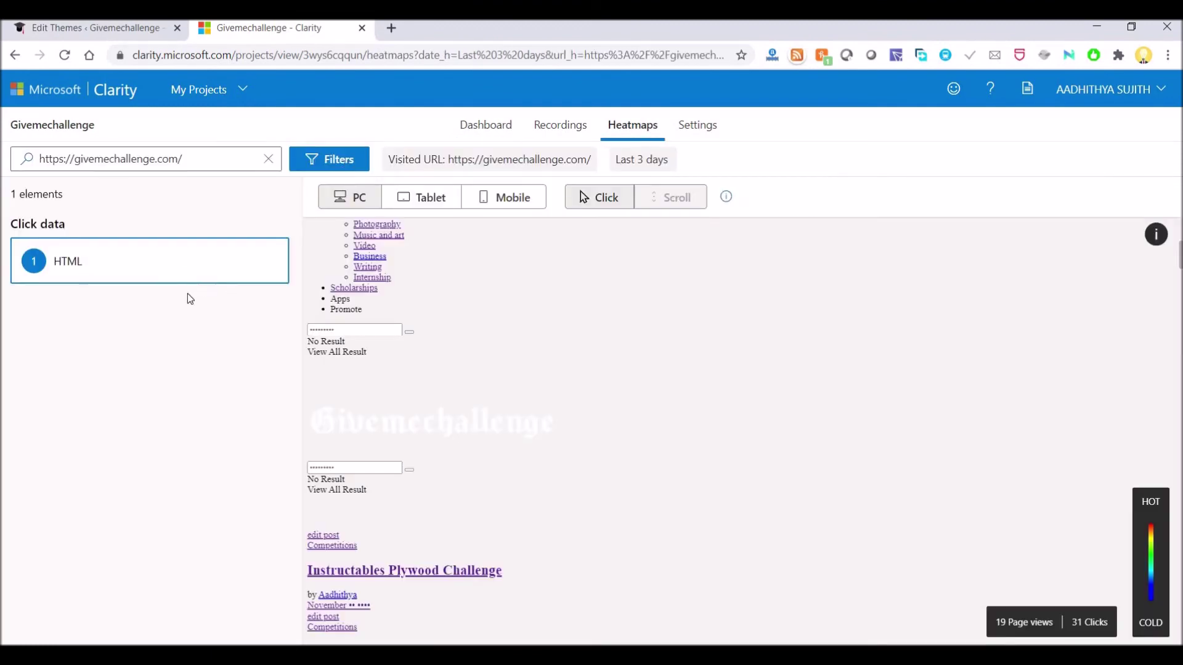
# View the homepage heatmap for tablet and mobile devices, and return to the PC click heatmap
pyautogui.doubleClick(214, 272)
pyautogui.click(442, 211)
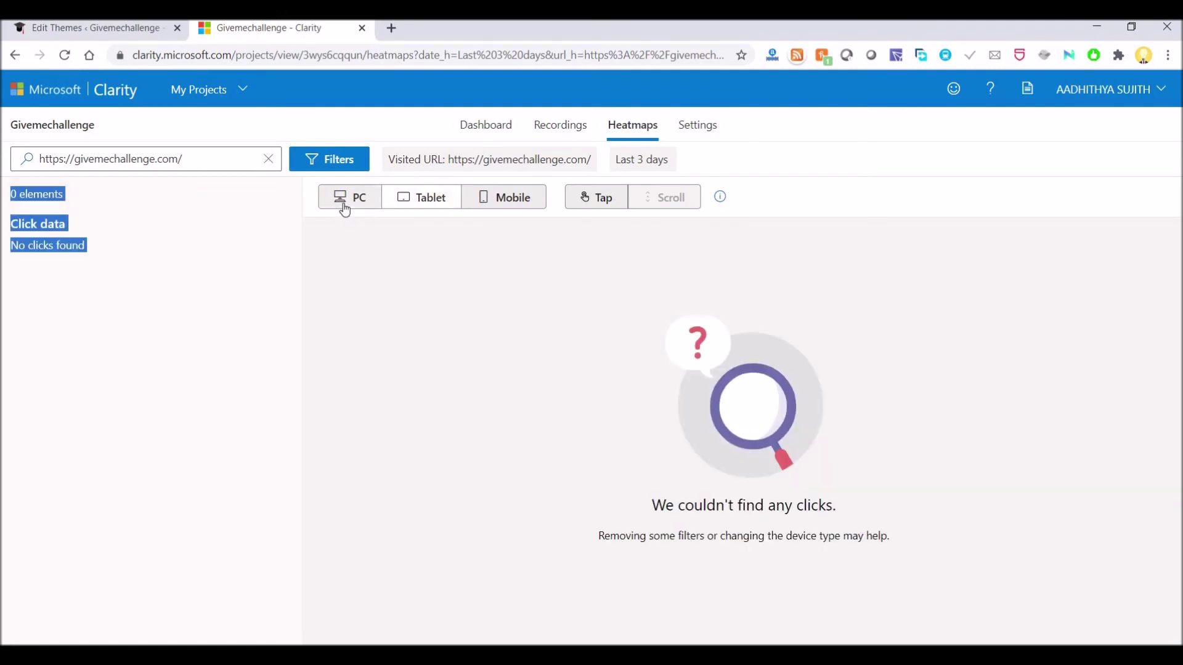
pyautogui.click(345, 210)
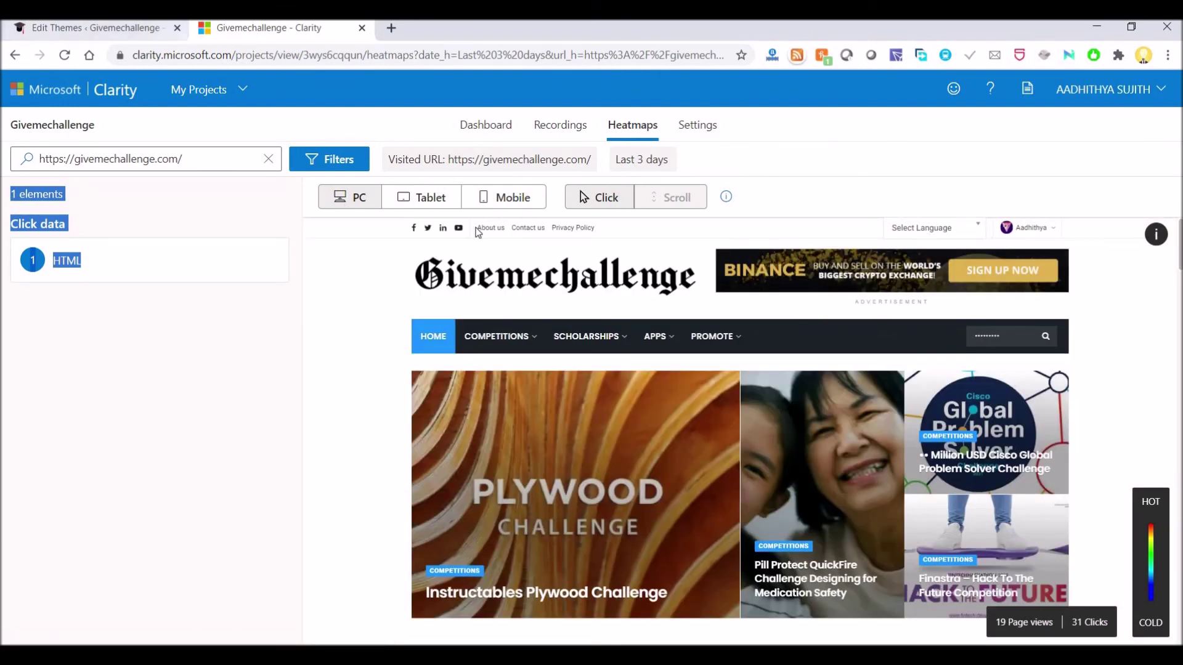
pyautogui.click(316, 135)
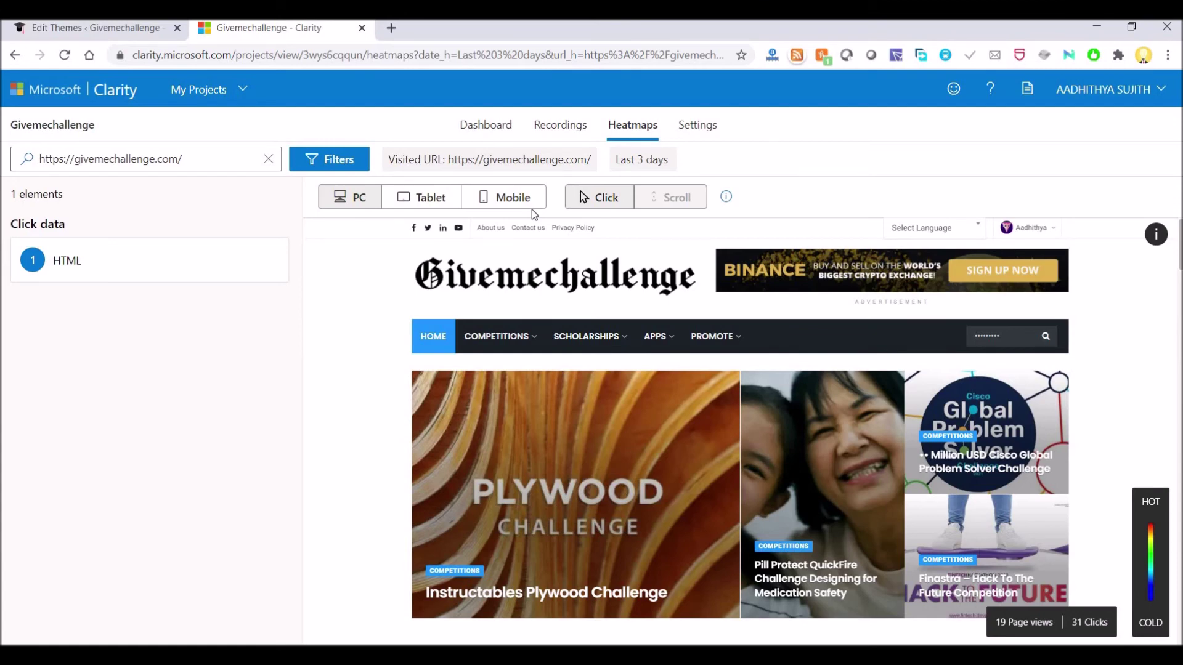
# Switch to the WordPress admin of Givemechallenge and open the AMP plugin's settings
pyautogui.click(94, 26)
pyautogui.scroll(-4, 88, 411)
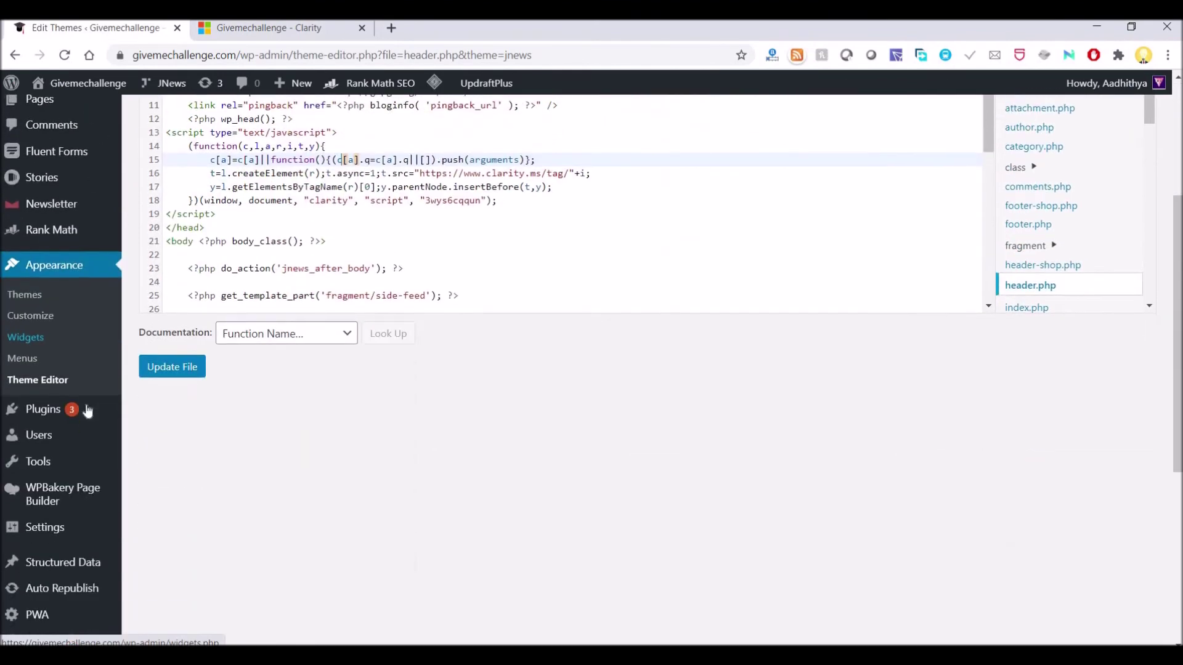
pyautogui.scroll(-3, 66, 537)
pyautogui.scroll(-3, 66, 610)
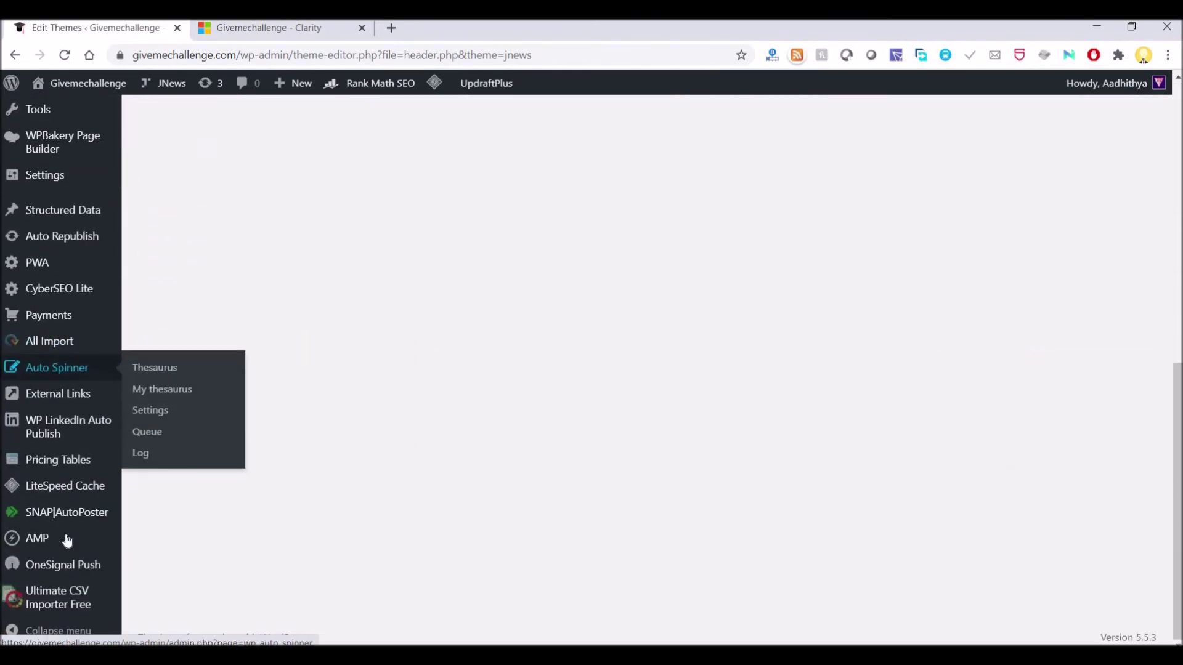
pyautogui.moveTo(123, 537)
pyautogui.click(175, 476)
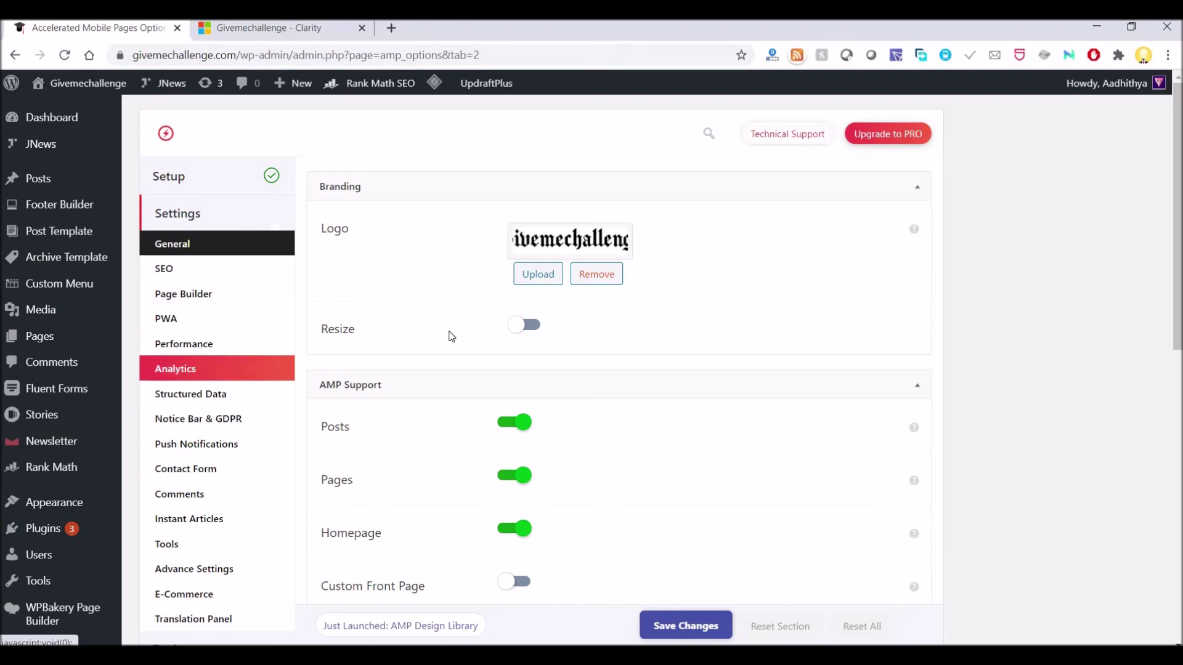
# Look through the AMP analytics settings, checking the primary and general analytics providers for a Microsoft Clarity option
pyautogui.scroll(-5, 374, 316)
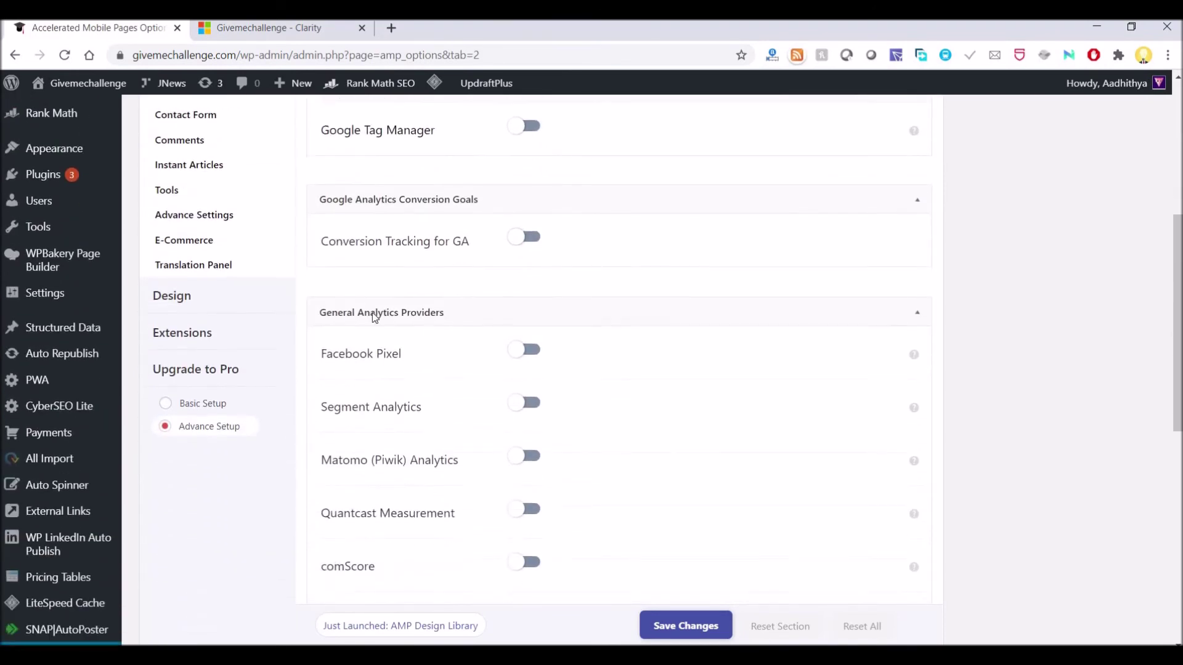
pyautogui.scroll(-2, 375, 316)
pyautogui.scroll(-3, 423, 548)
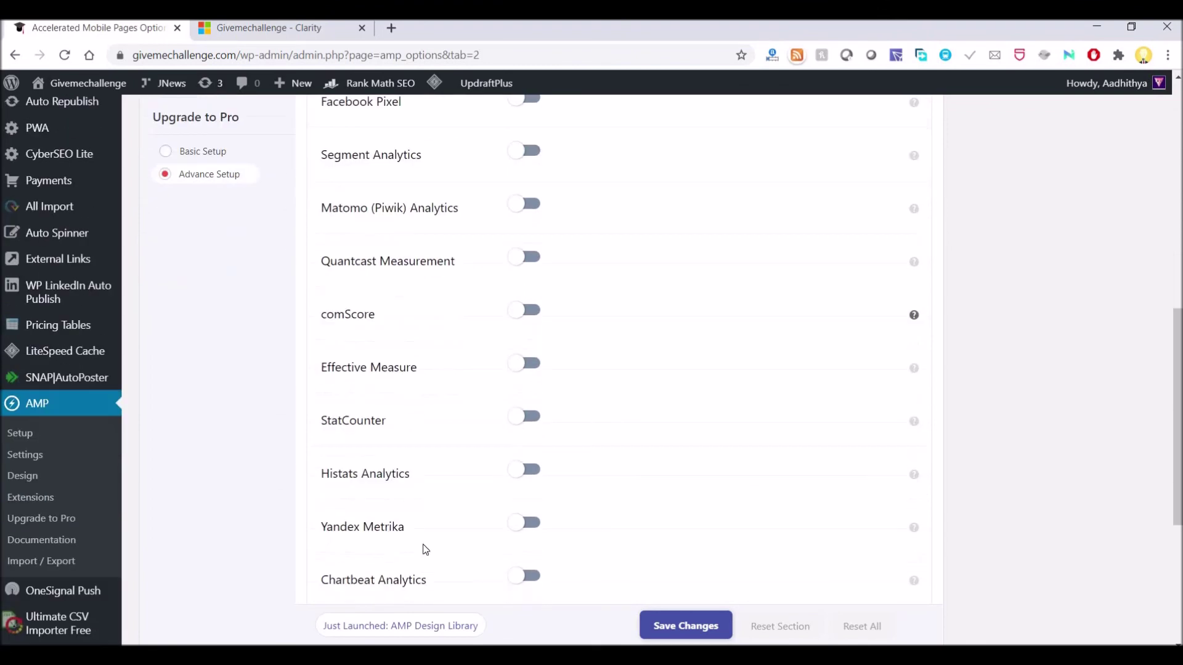
pyautogui.scroll(-3, 409, 446)
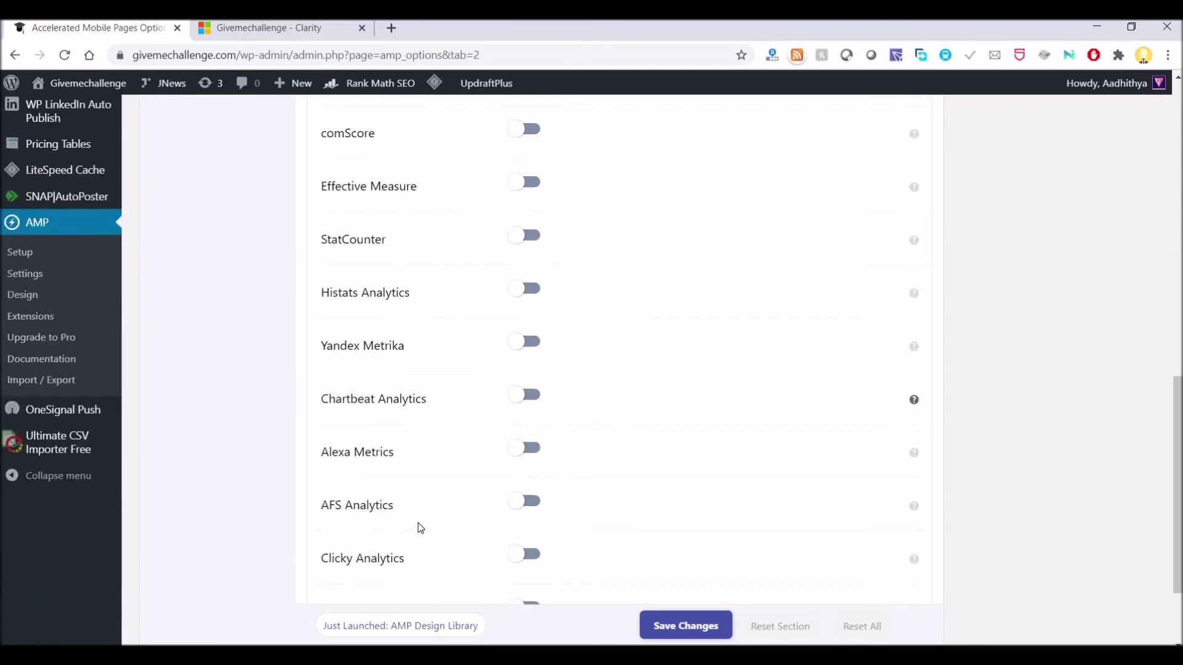
pyautogui.scroll(-2, 419, 486)
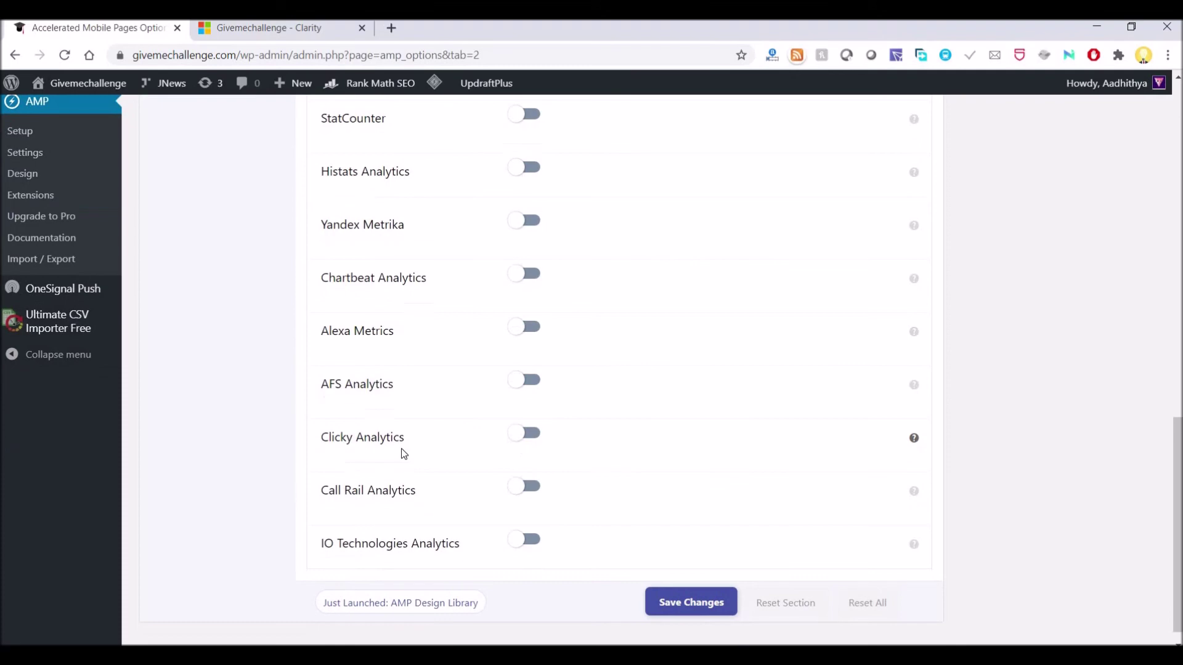
pyautogui.scroll(2, 430, 520)
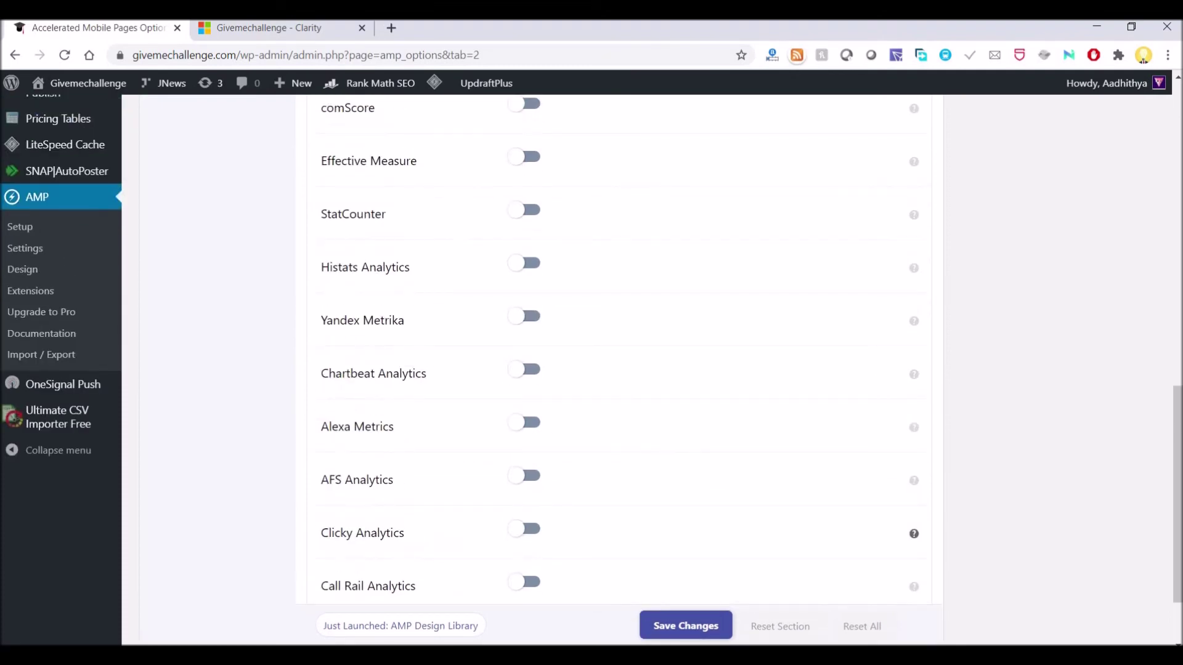
pyautogui.scroll(12, 434, 519)
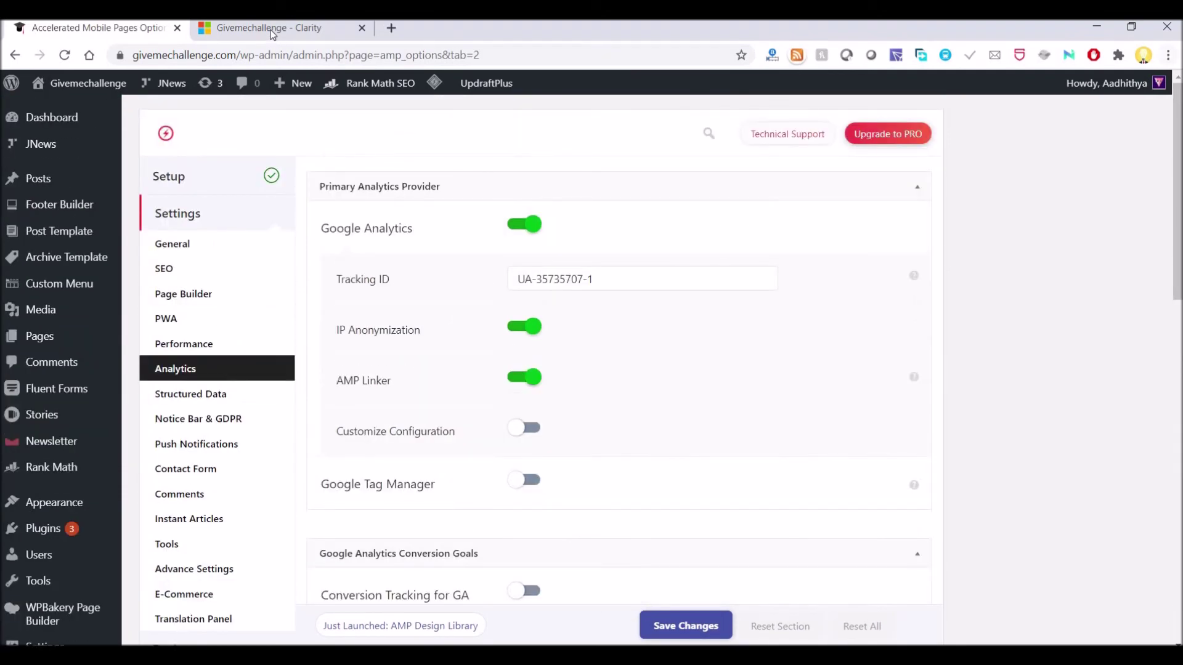
# Return to Microsoft Clarity and examine the homepage's PC click heatmap from the header down to the footer
pyautogui.click(274, 31)
pyautogui.scroll(-2, 1100, 343)
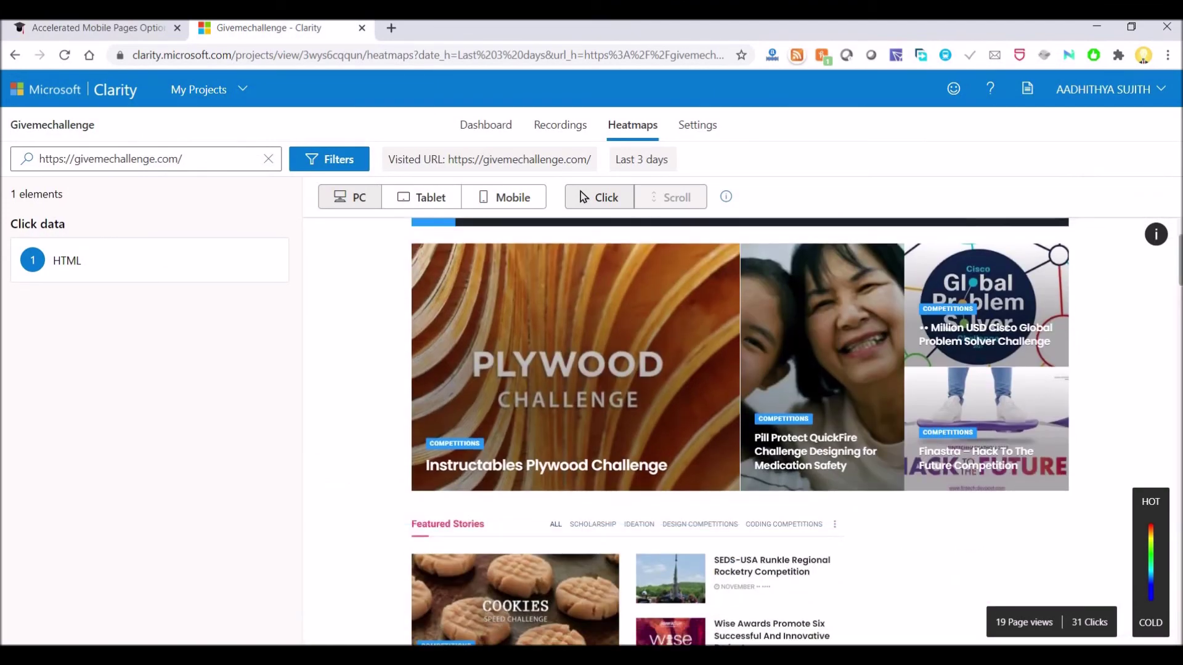
pyautogui.scroll(-10, 739, 432)
pyautogui.scroll(-15, 1139, 555)
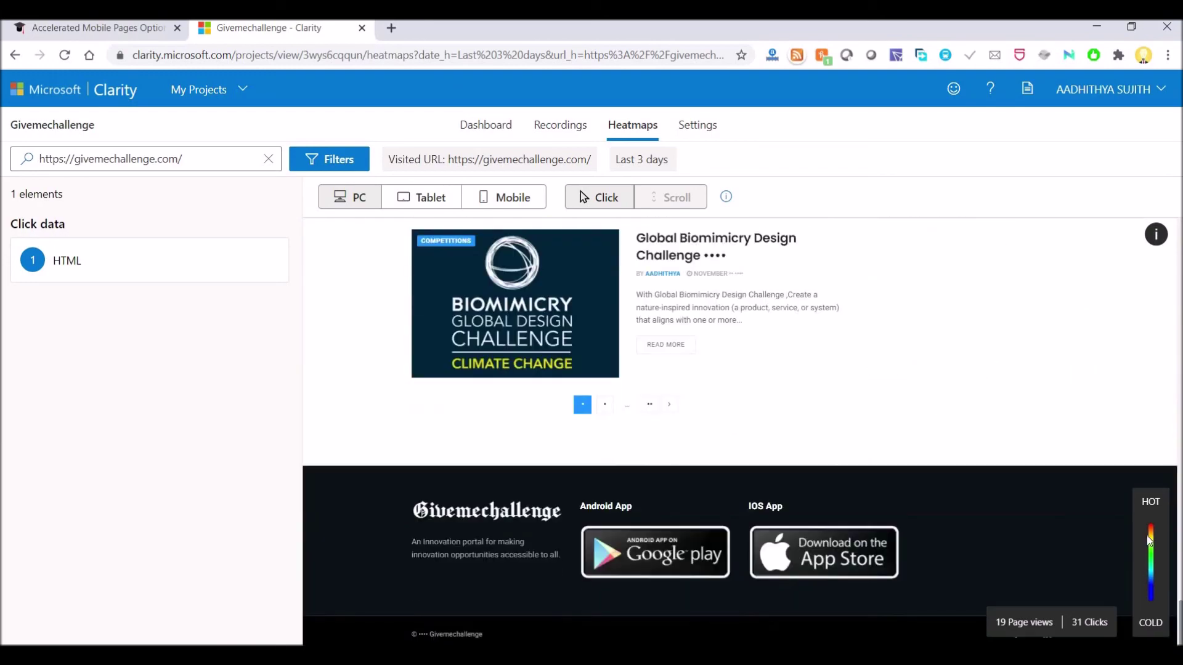
pyautogui.scroll(20, 739, 431)
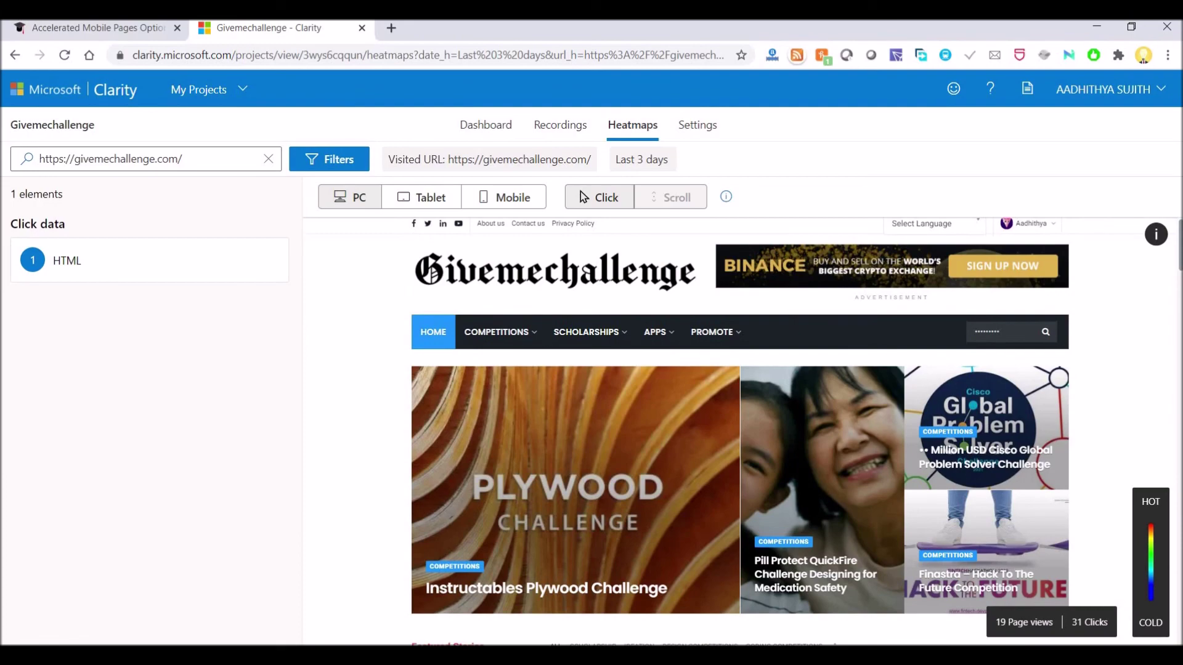
pyautogui.scroll(-5, 739, 431)
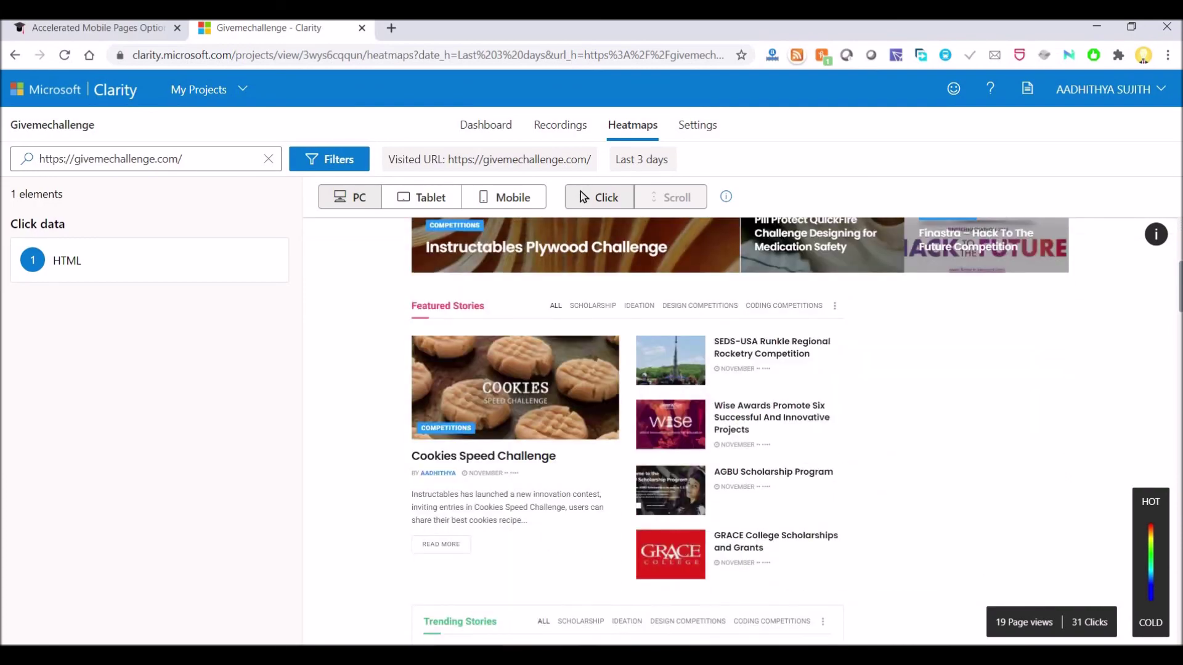
pyautogui.scroll(-10, 970, 465)
pyautogui.scroll(5, 739, 431)
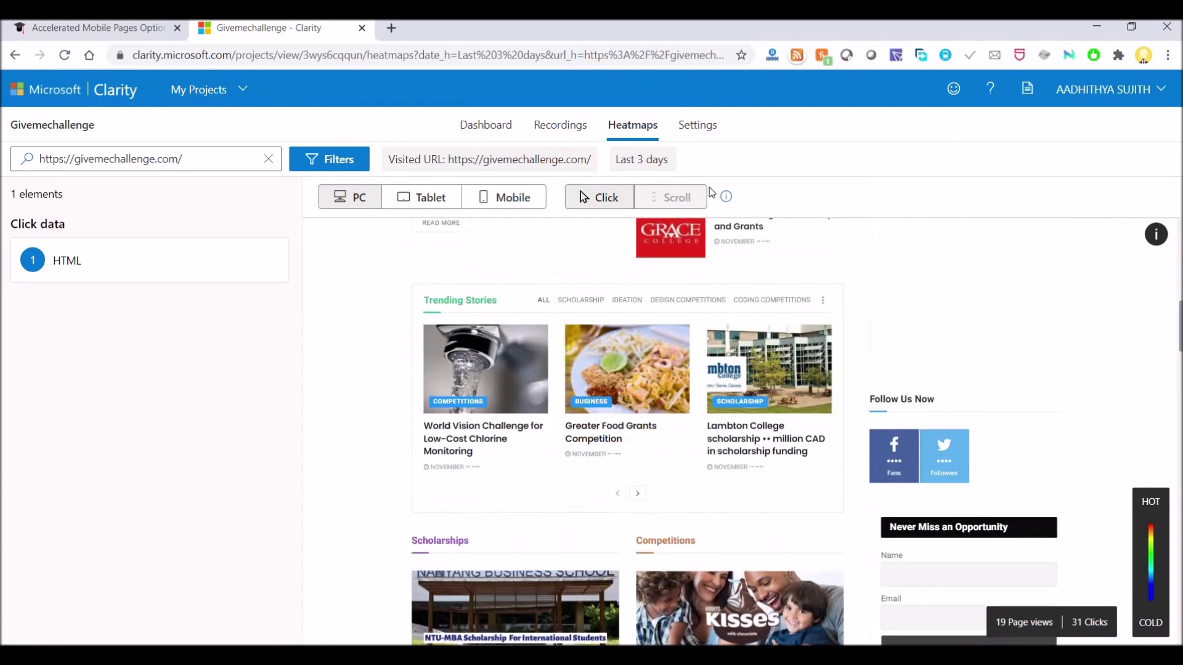
# Filter the homepage heatmap to the Today time frame and apply the filter
pyautogui.click(643, 162)
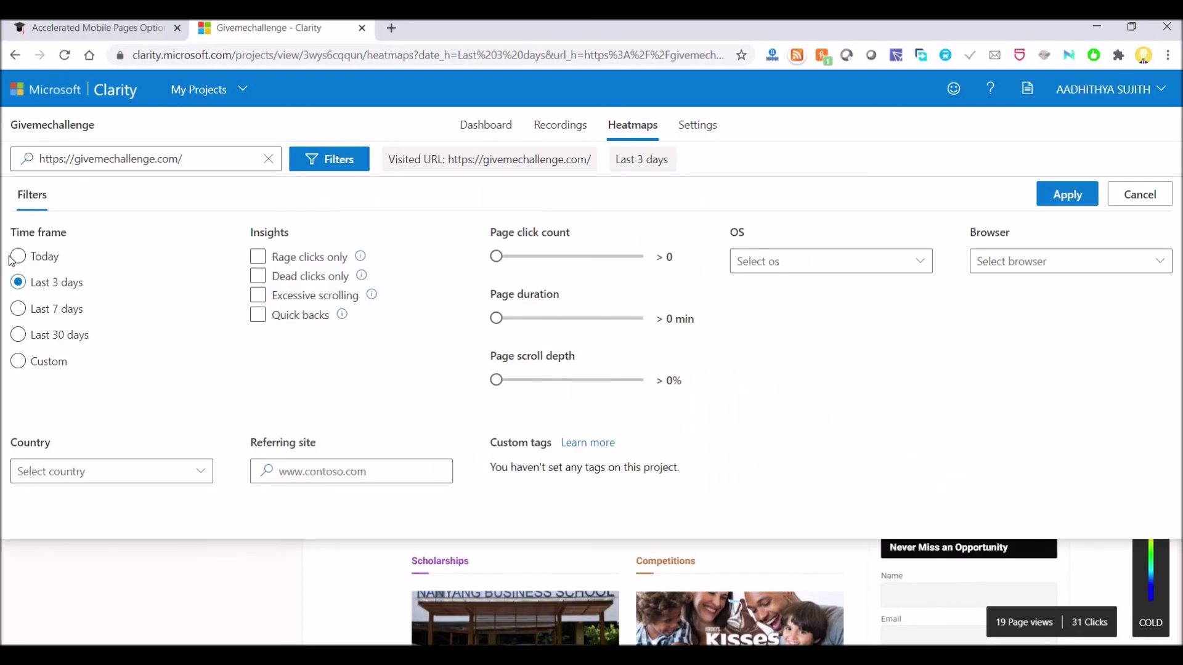
pyautogui.click(17, 256)
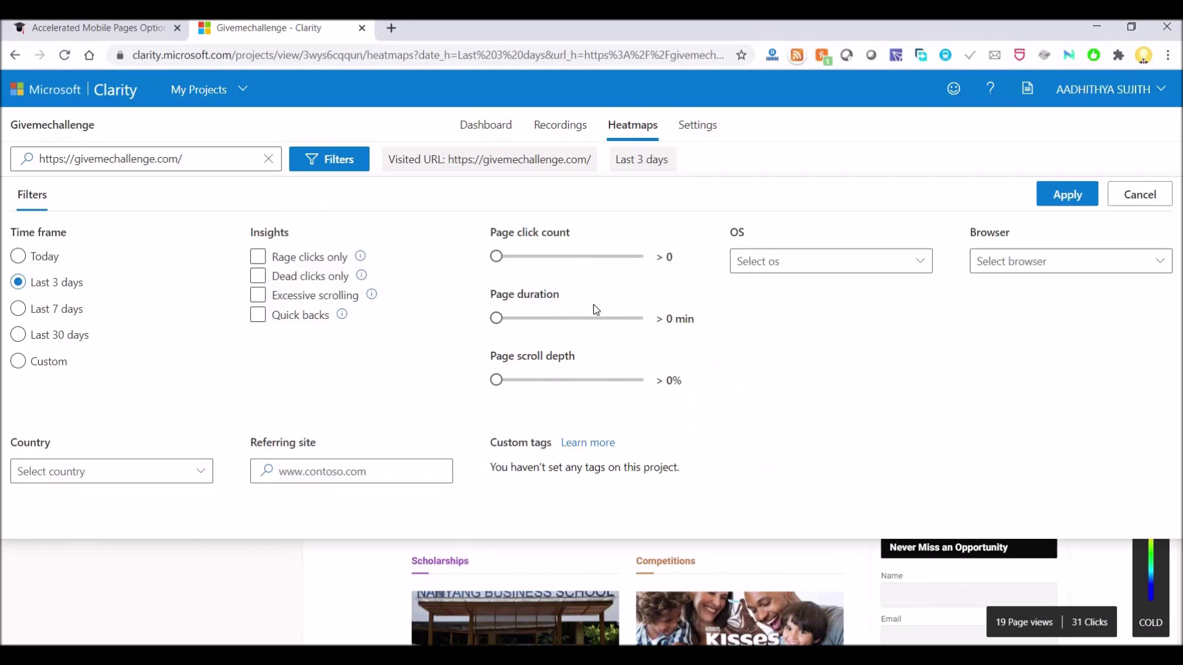
pyautogui.click(1090, 201)
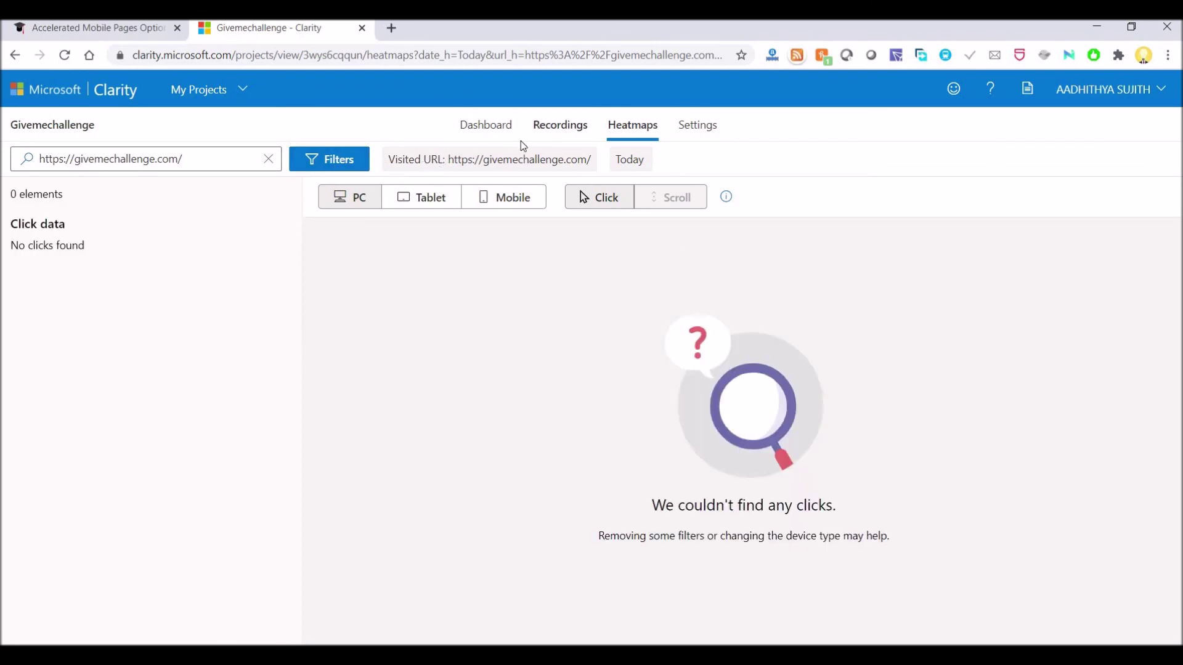
# Open the project dashboard and review its cards for clicks, scrolling, referrers, popular pages, devices, browsers and JavaScript errors
pyautogui.click(496, 128)
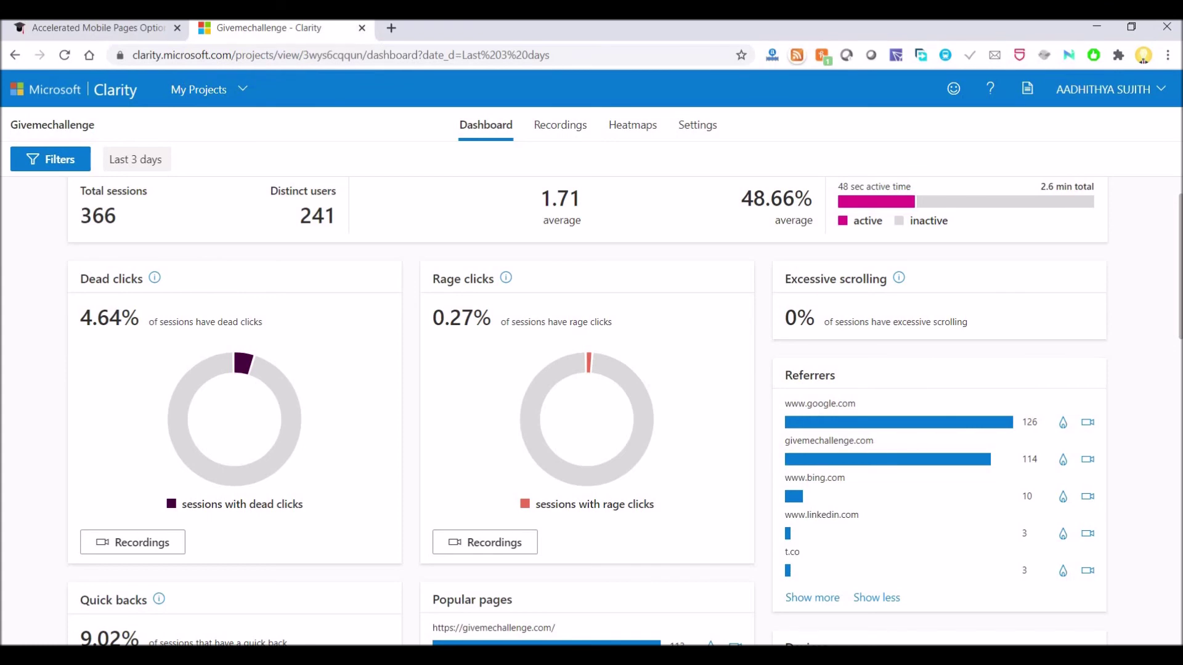
pyautogui.scroll(-9, 625, 411)
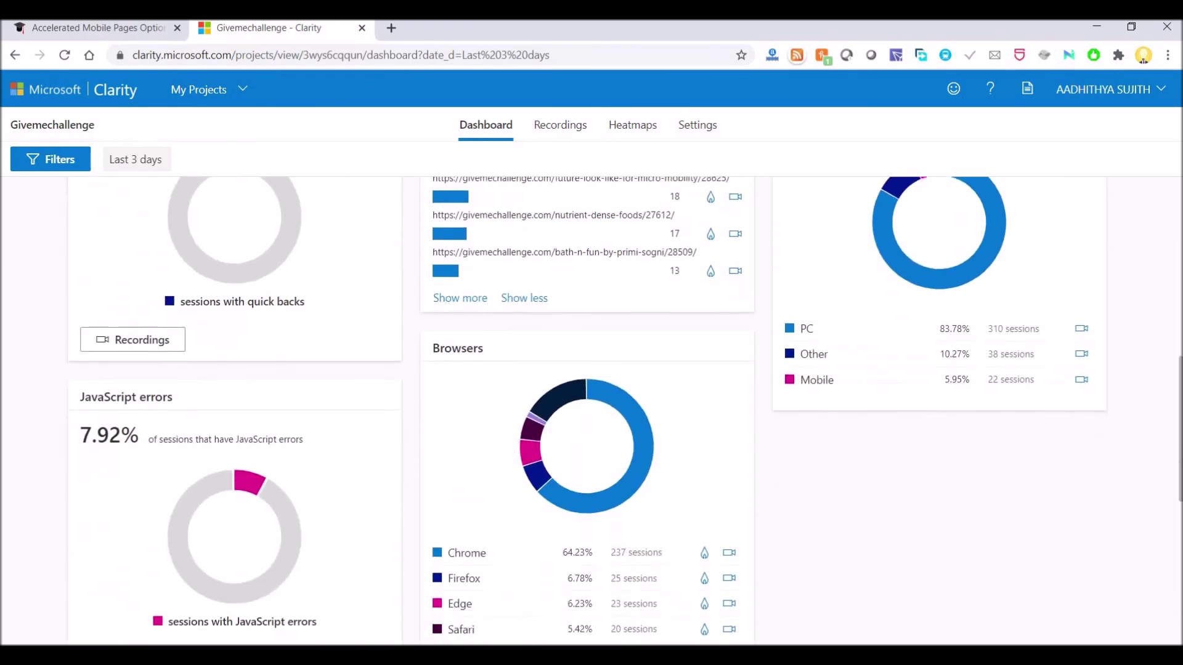
pyautogui.scroll(-1, 934, 597)
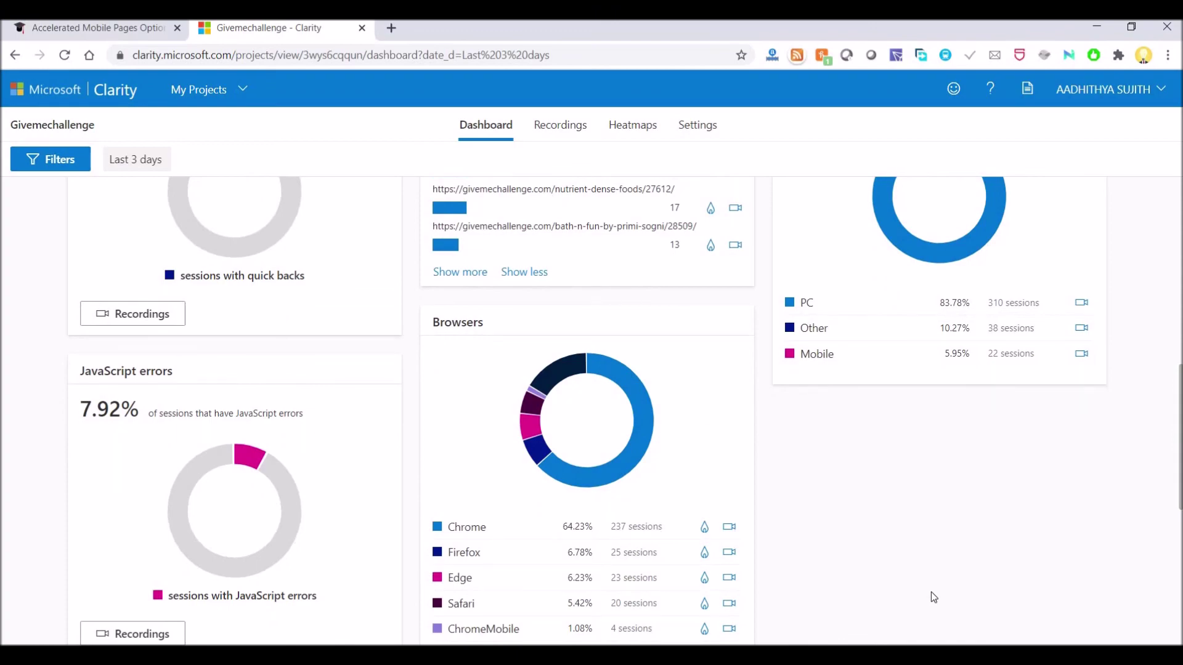